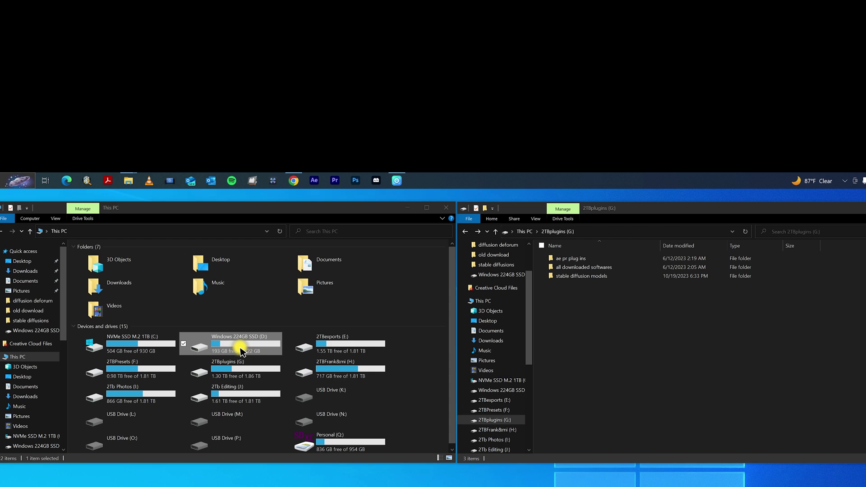
- Open the Windows 224GB SSD (D:) drive in File Explorer to list its three folders
double_click(278, 143)
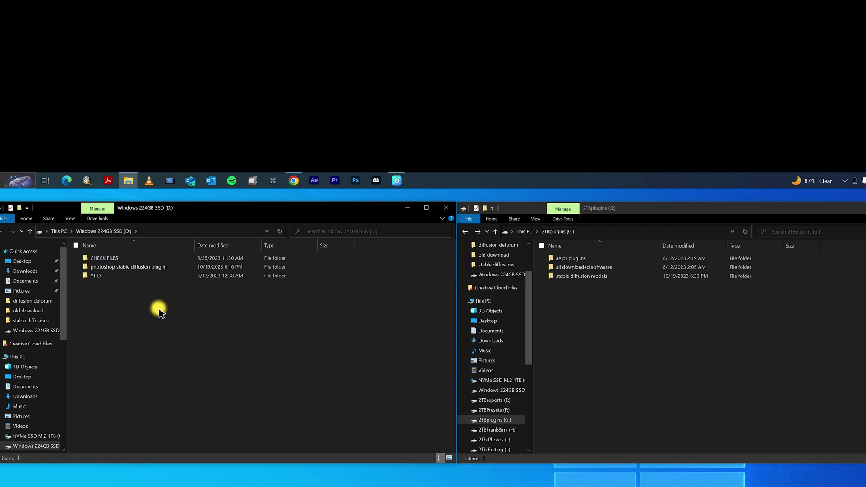
key("alt+Left")
double_click(243, 347)
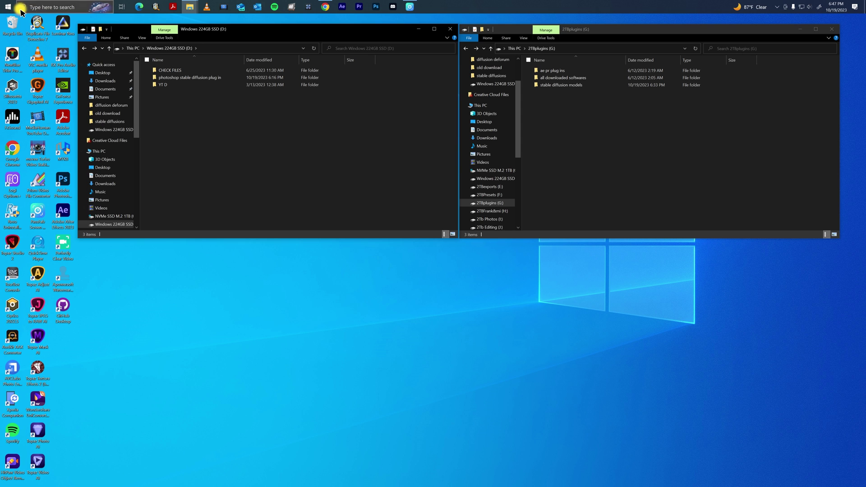
left_click(19, 8)
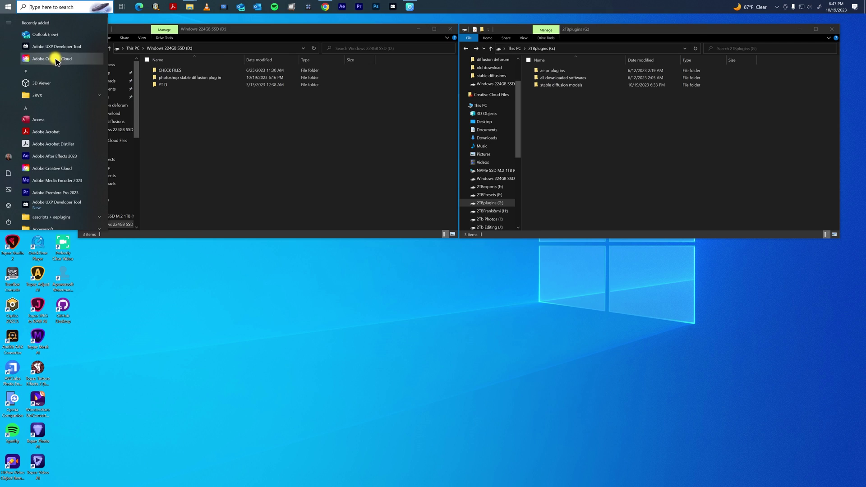
left_click(56, 60)
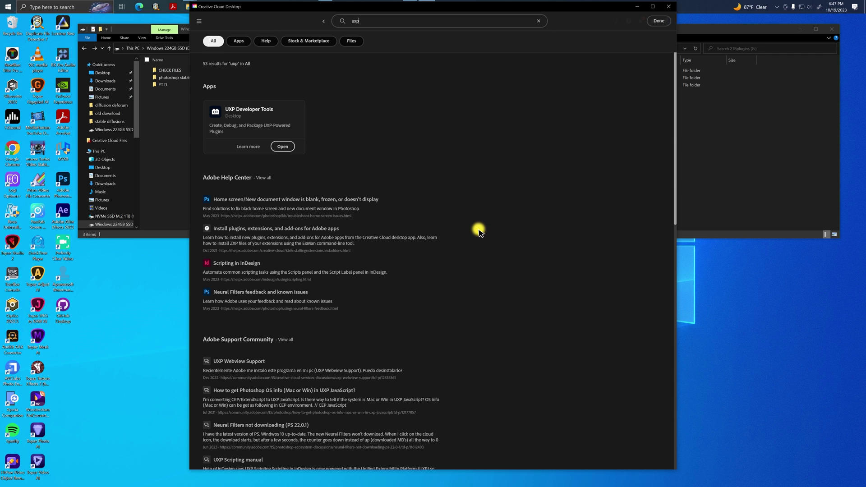
left_click(367, 23)
double_click(366, 23)
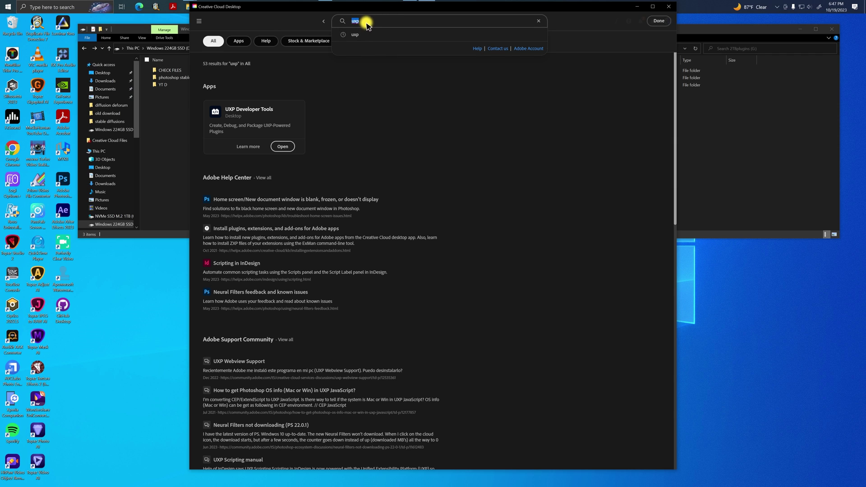
left_click(358, 115)
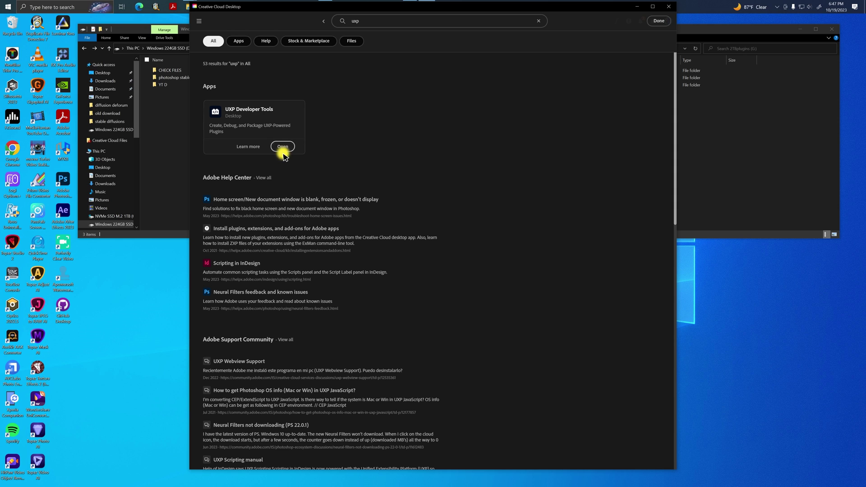
key("alt+F4")
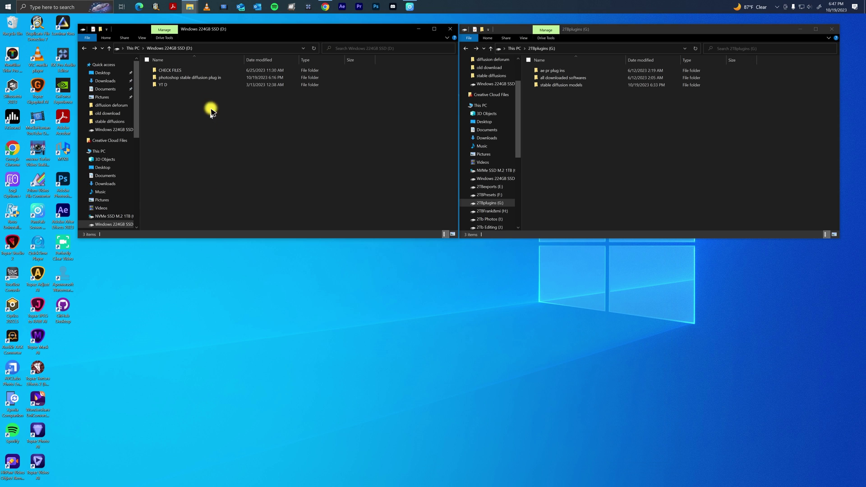
- In Chrome, open the A1111-Web-UI-Installer release bookmark from the stable diffusion bookmarks folder
key("alt+Tab")
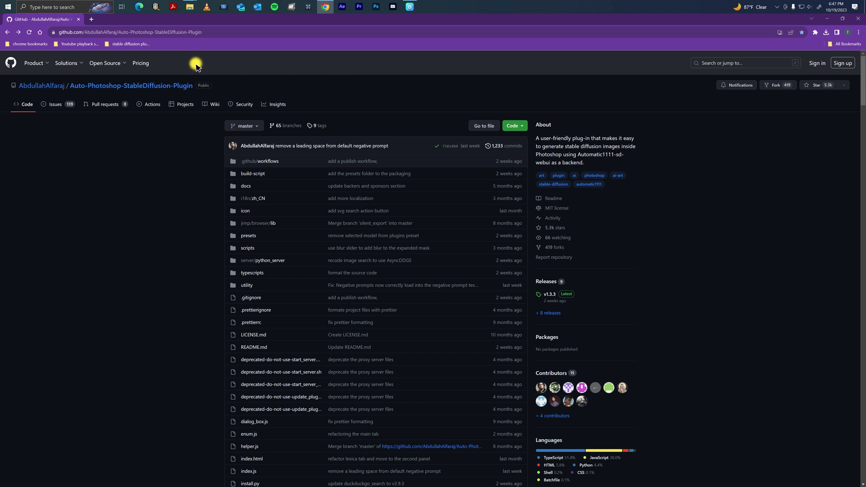
left_click(132, 44)
left_click(155, 57)
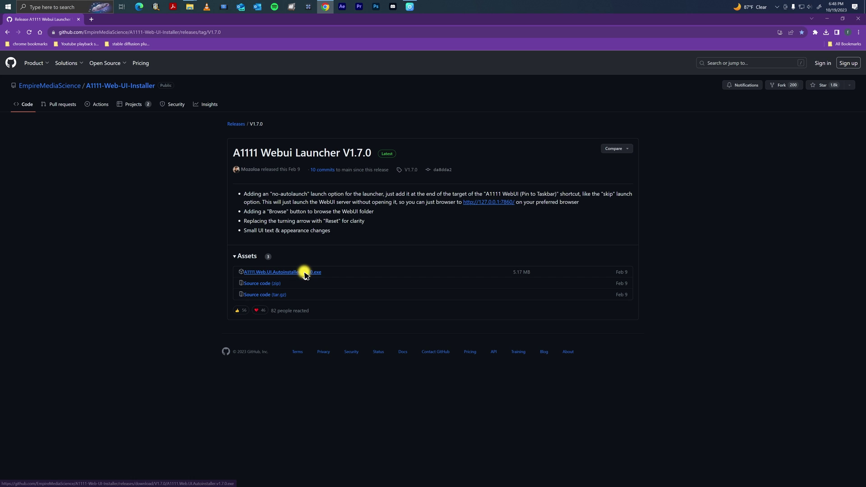
- Open the 'photoshop stable diffusion plug in' folder on D: and run A1111.Web.UI.Autoinstaller.v1.7.0
left_click(828, 19)
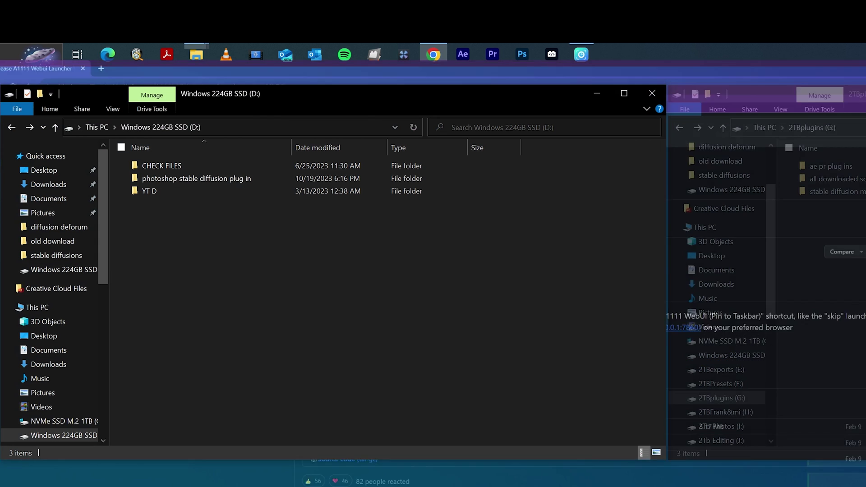
left_click(204, 80)
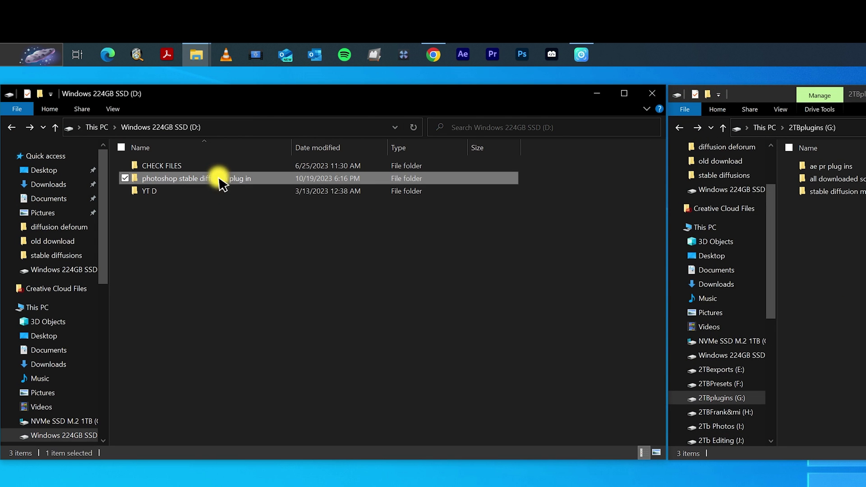
double_click(221, 181)
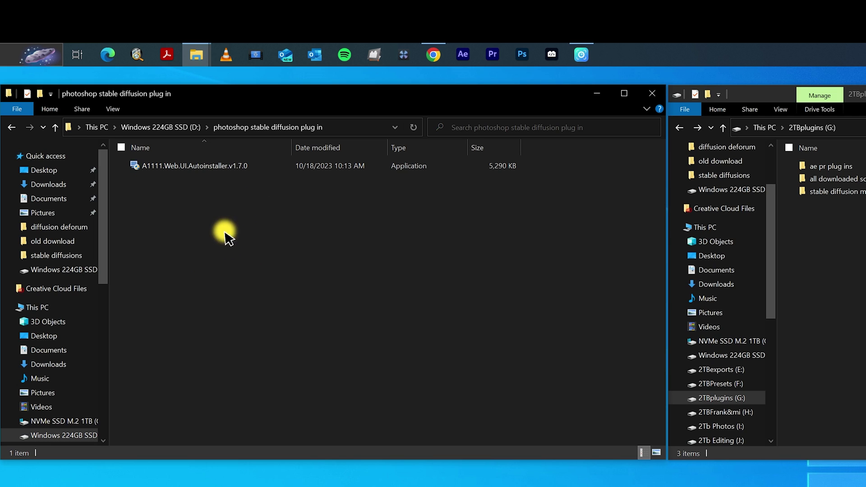
key("alt+Left")
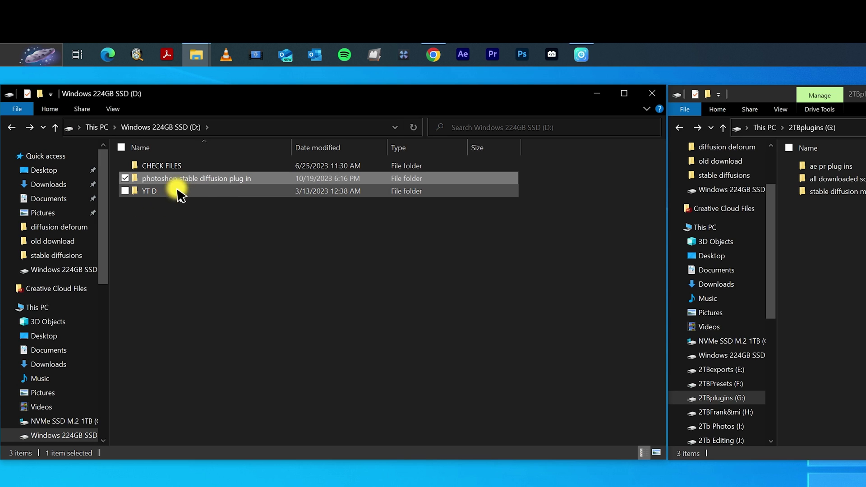
double_click(199, 180)
left_click(300, 169)
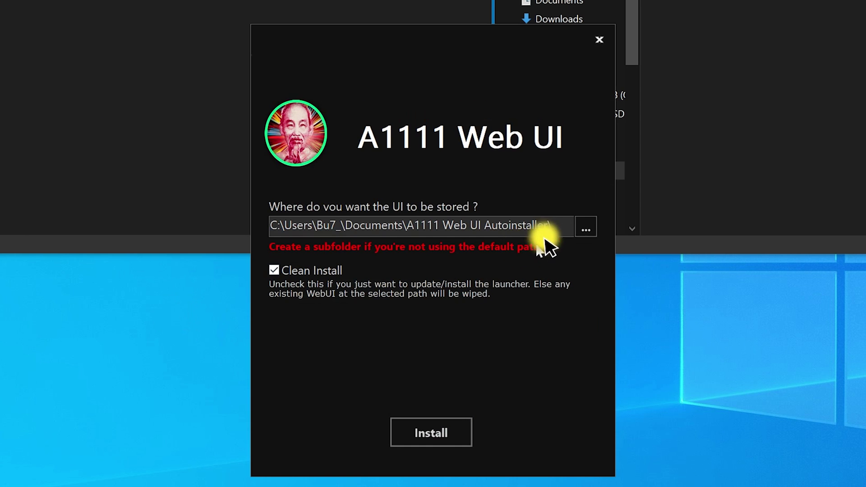
- Clean-install the WebUI into D:\photoshop stable diffusion plug in\
left_click(499, 228)
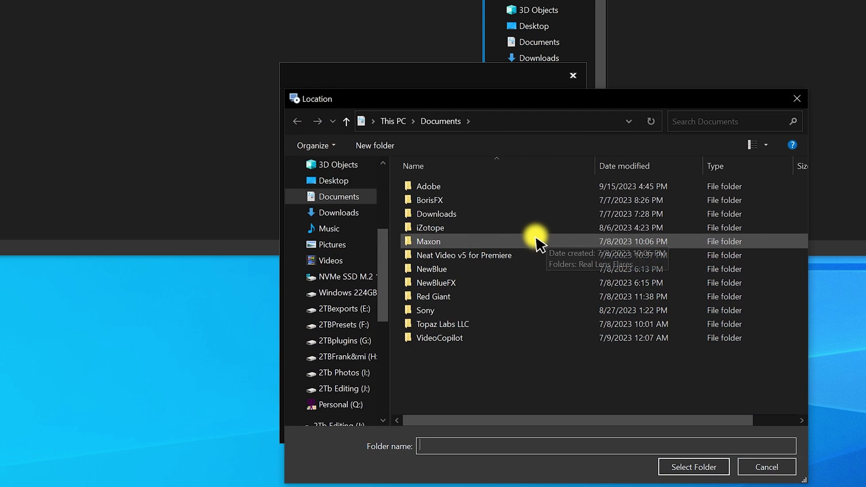
scroll(314, 233, "up", 2)
scroll(324, 222, "up", 2)
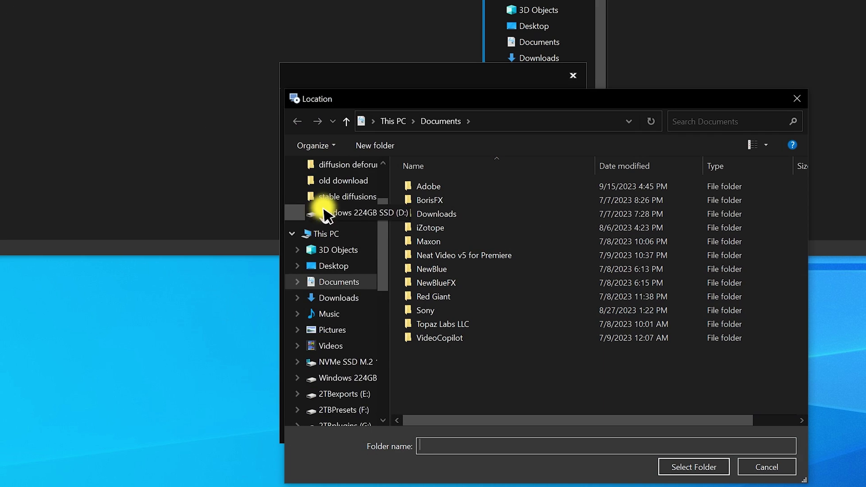
left_click(315, 328)
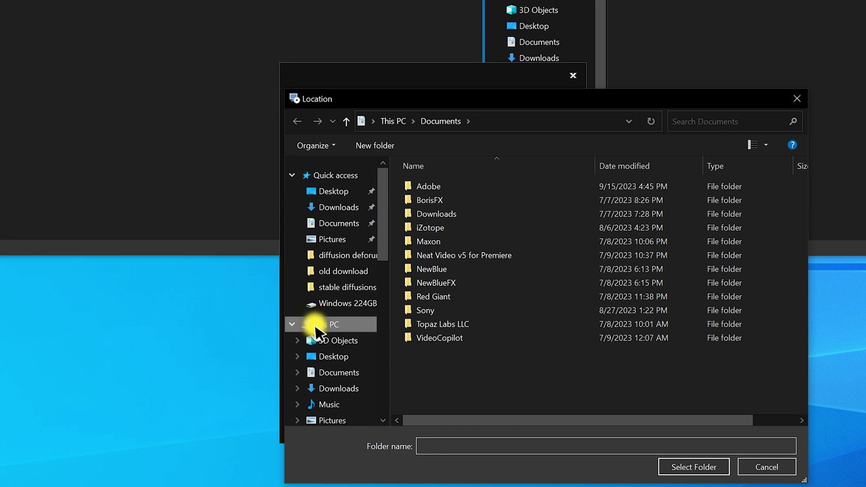
double_click(658, 356)
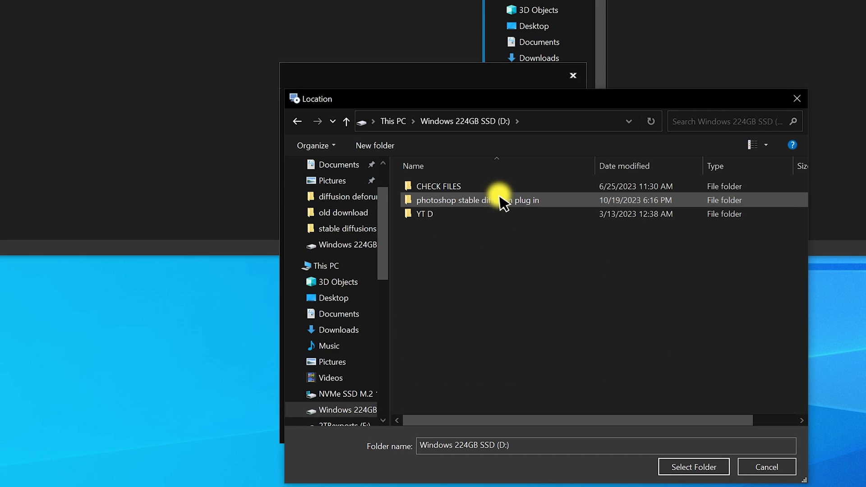
left_click(503, 202)
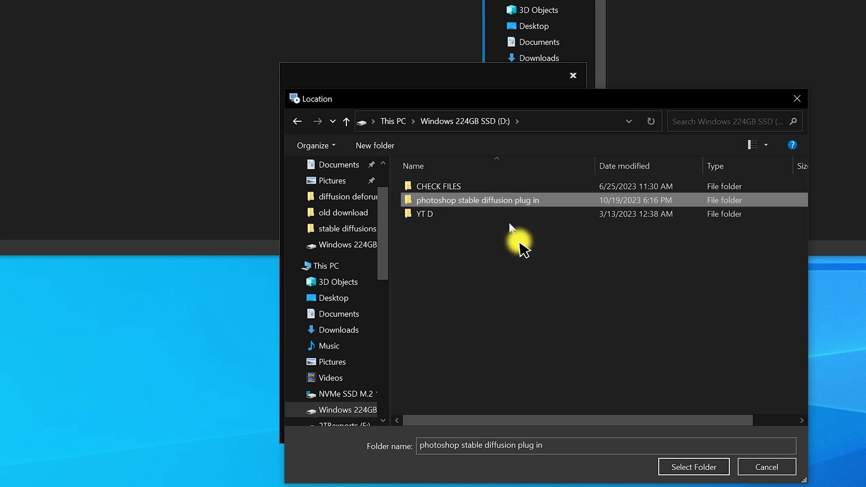
left_click(677, 469)
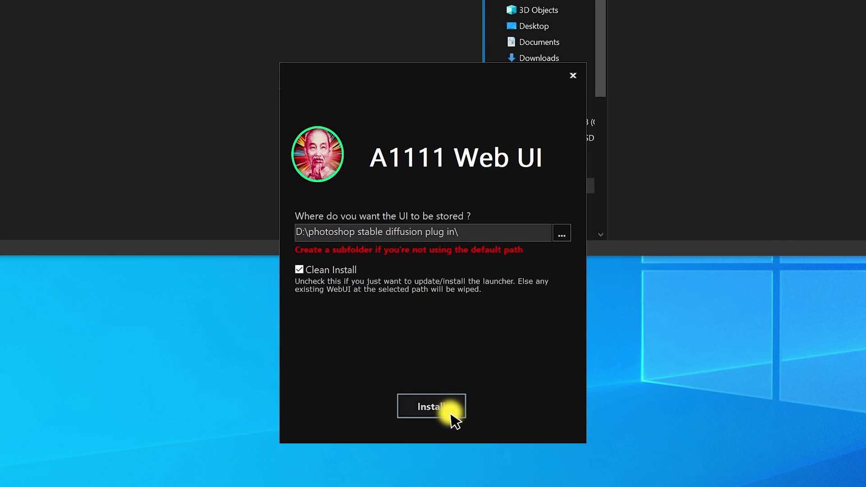
left_click(437, 408)
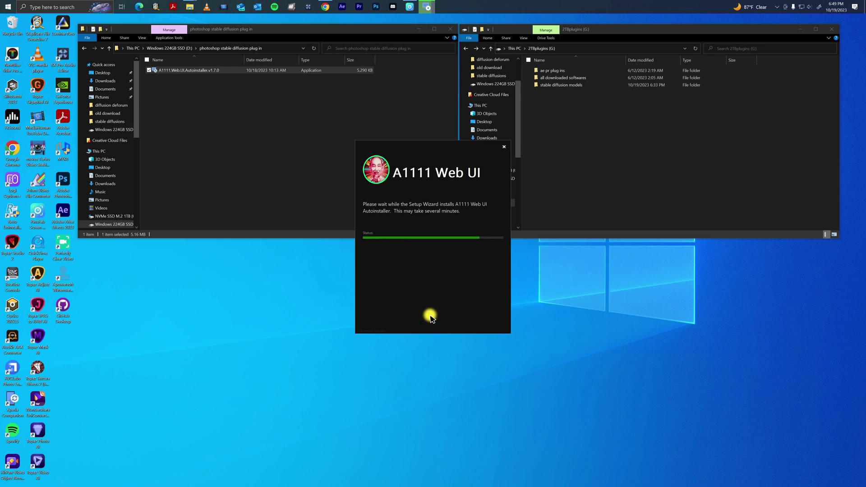
- Finish setup, run the A1111 WebUI (Pin to Taskbar) shortcut and accept the SD 1.5 model download
left_click(482, 322)
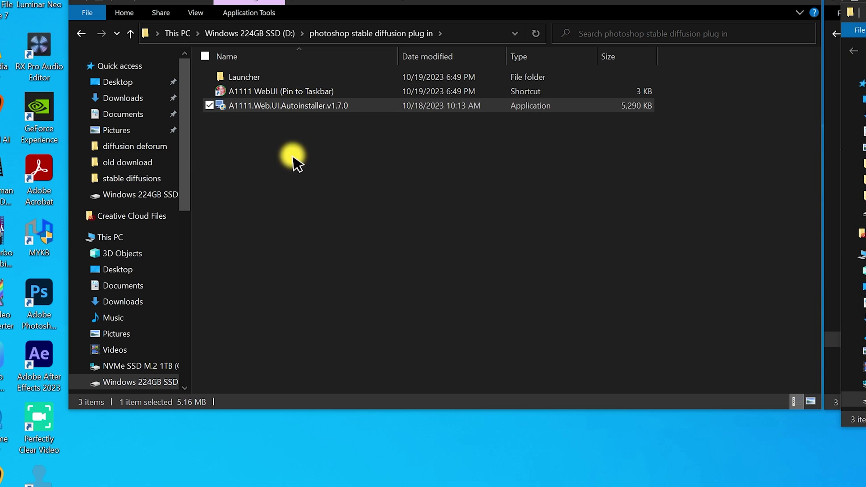
double_click(282, 90)
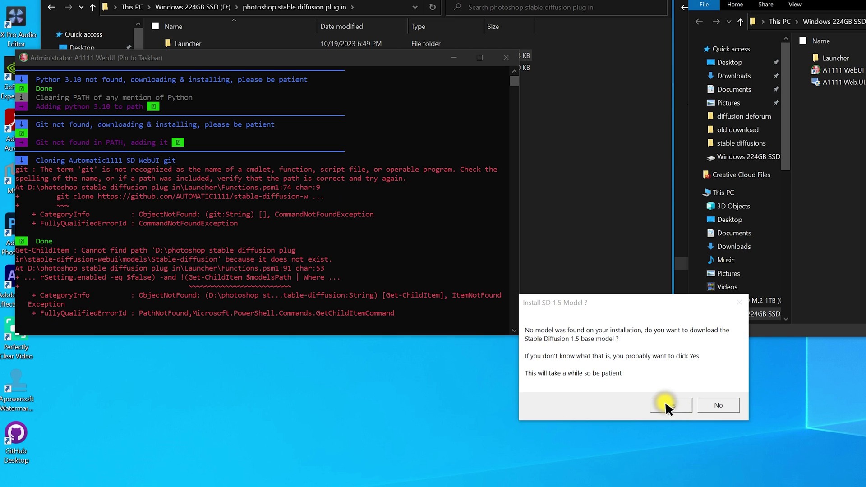
left_click(667, 405)
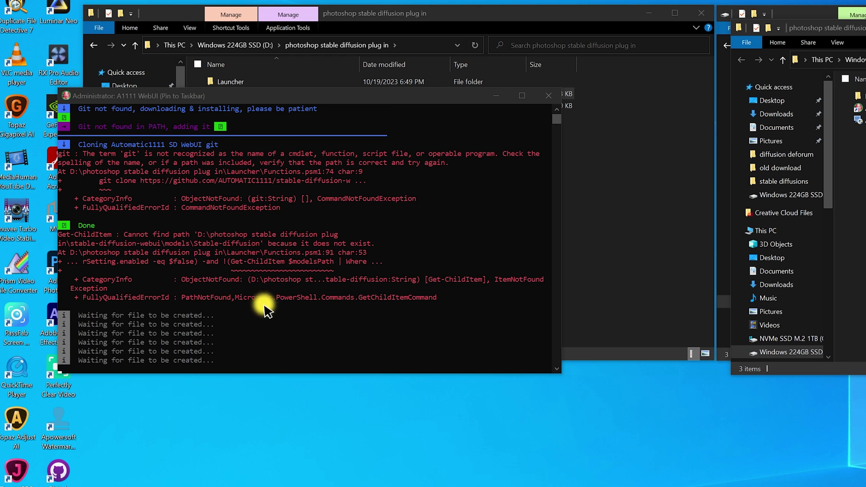
- Close both launcher console windows
left_click(332, 338)
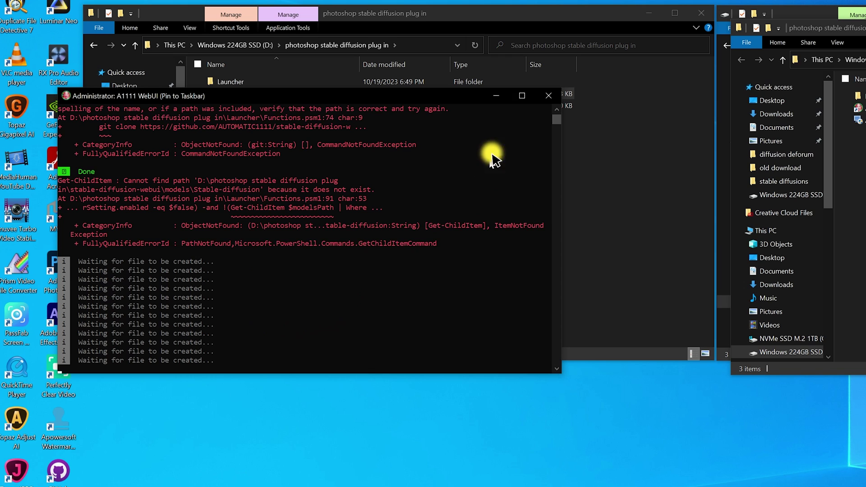
left_click(552, 98)
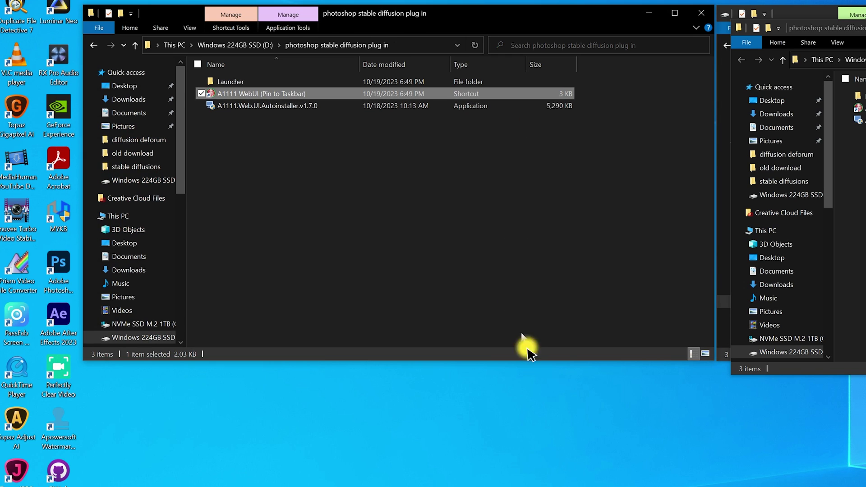
left_click(414, 219)
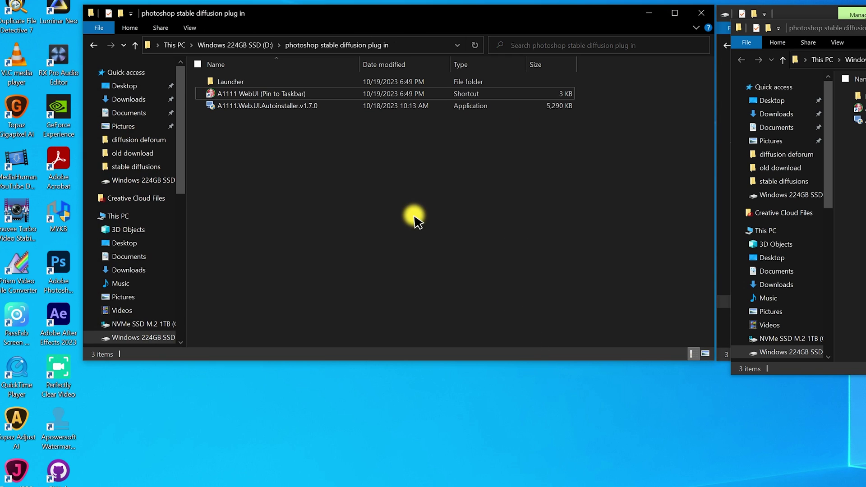
- Rerun the A1111 WebUI (Pin to Taskbar) shortcut and confirm installing the SD 1.5 model
double_click(267, 95)
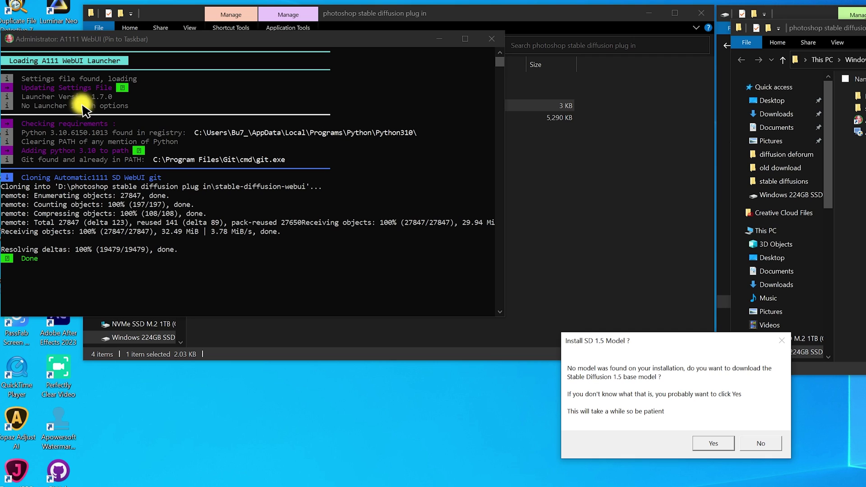
left_click(714, 443)
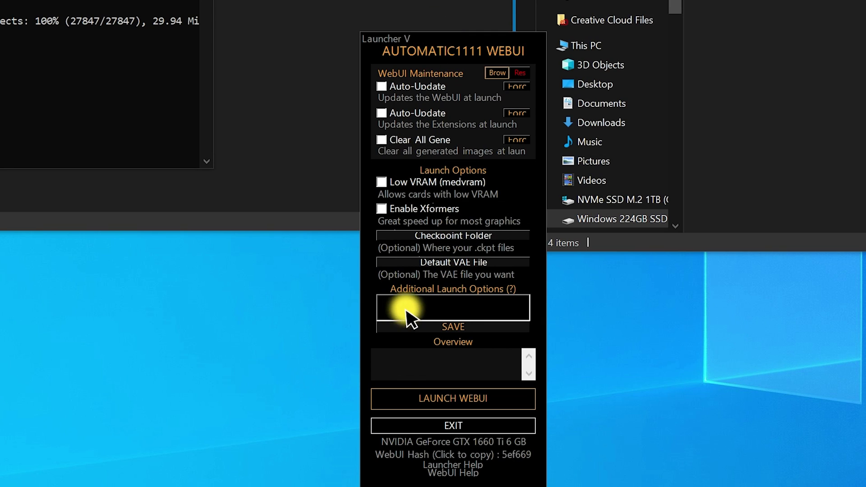
- Save --api as an additional launch option and launch the WebUI
left_click(456, 308)
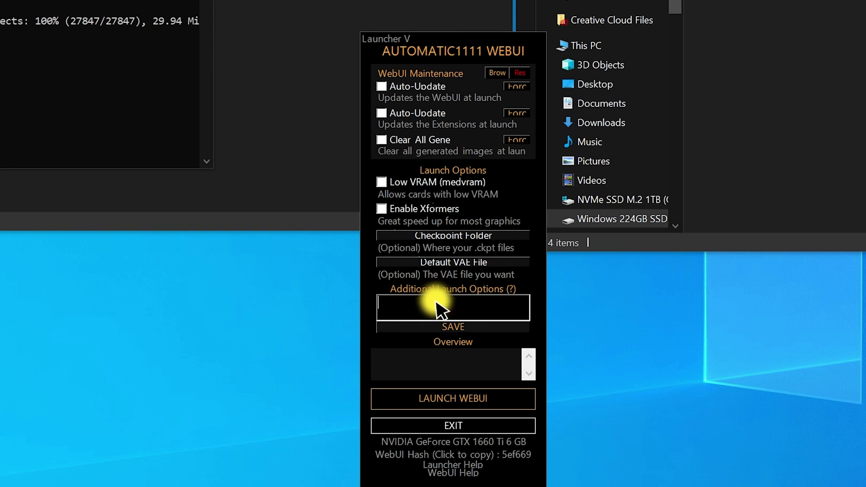
type("--api")
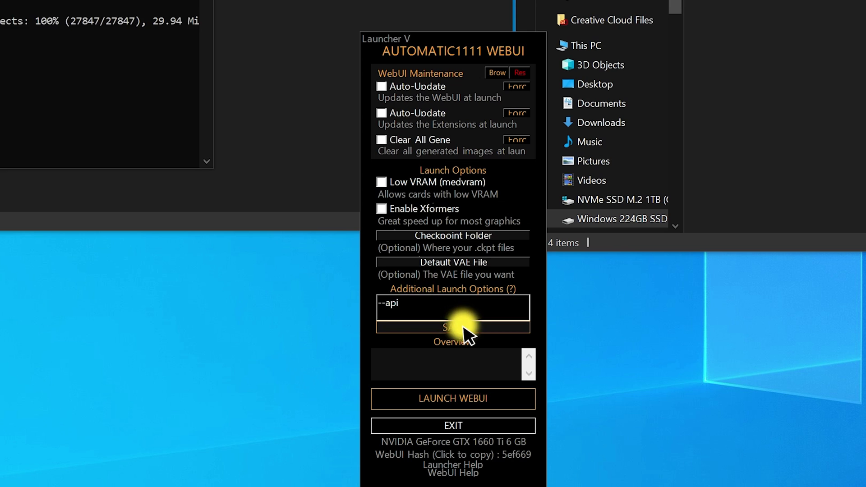
left_click(463, 328)
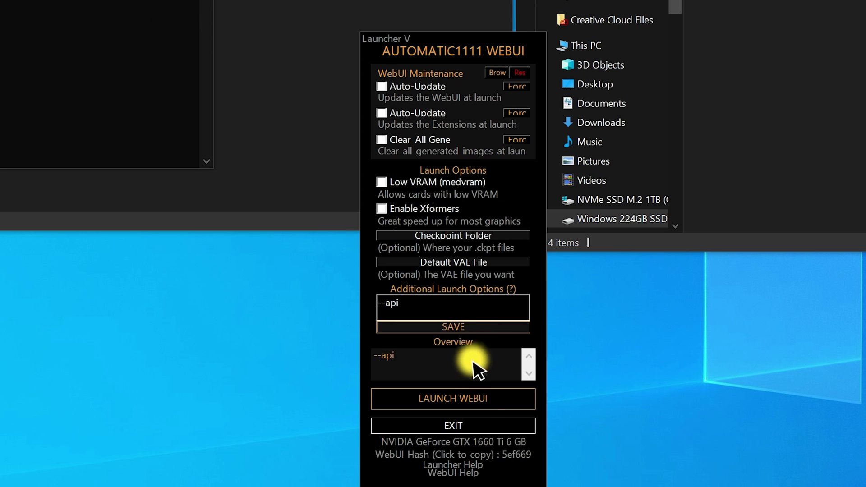
left_click(442, 397)
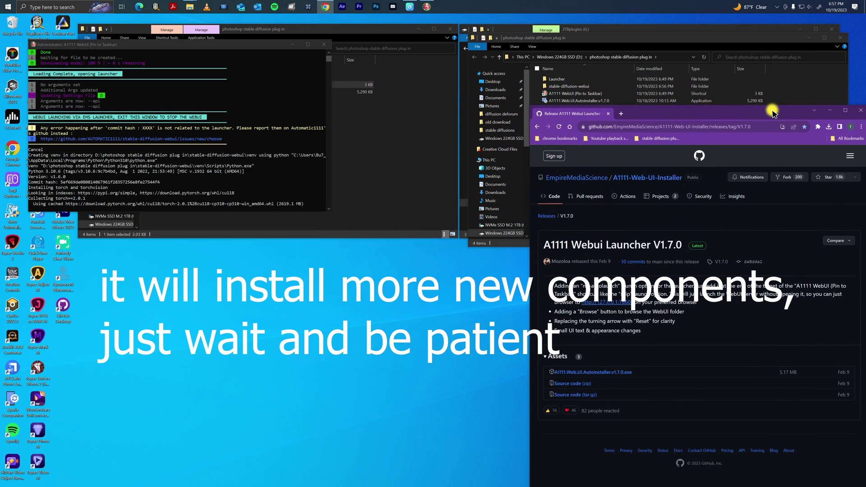
- Move the launcher console to the lower left, check its log, and start Revo Uninstaller
left_click_drag(229, 45, 281, 250)
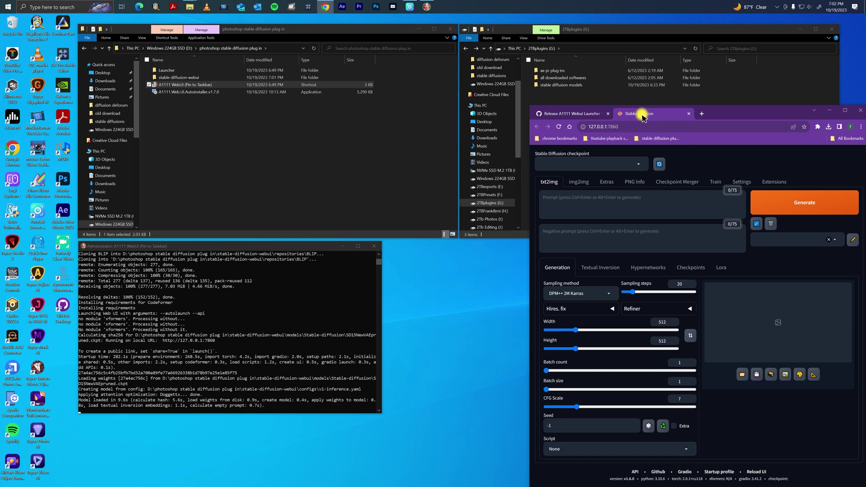
scroll(192, 311, "up", 15)
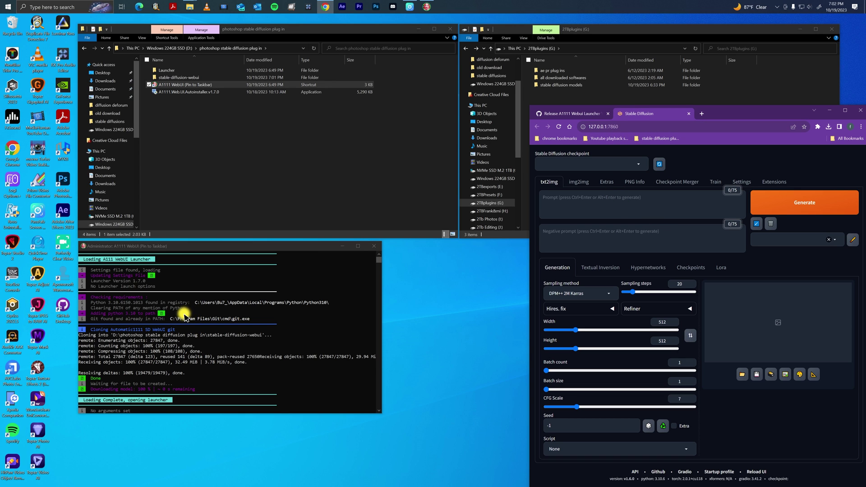
double_click(13, 215)
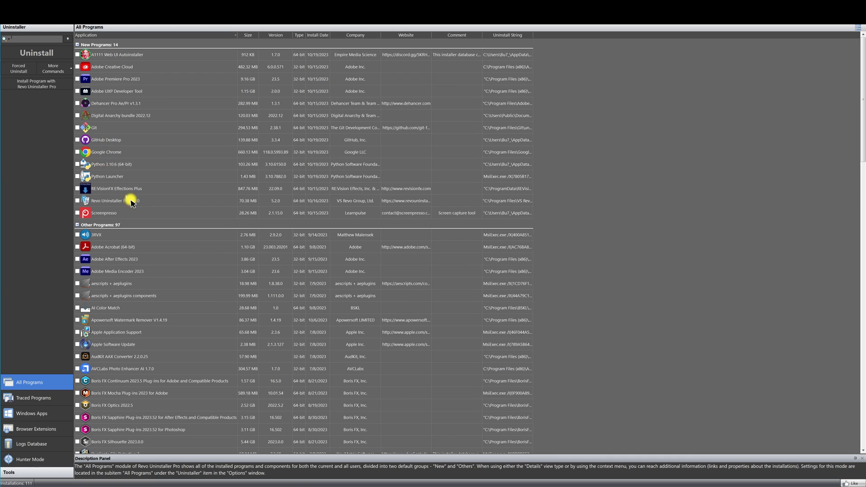
- Scroll through Revo Uninstaller's All Programs list to review the newly installed programs
scroll(227, 284, "down", 20)
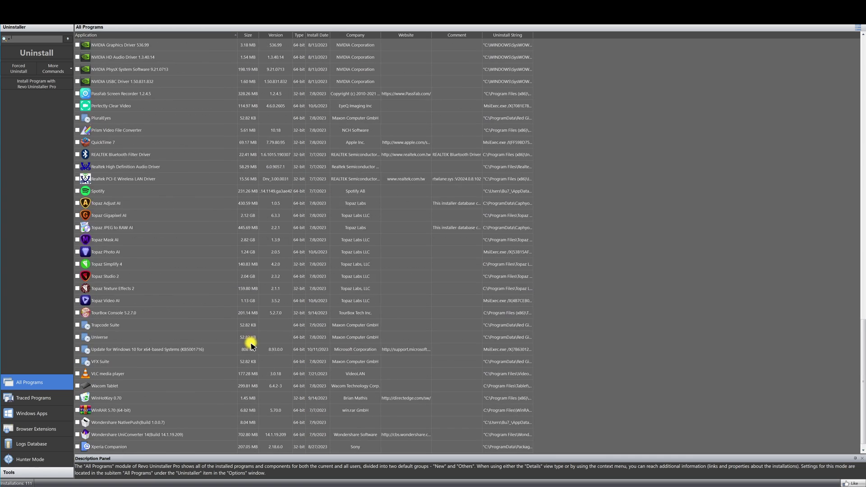
scroll(203, 253, "up", 20)
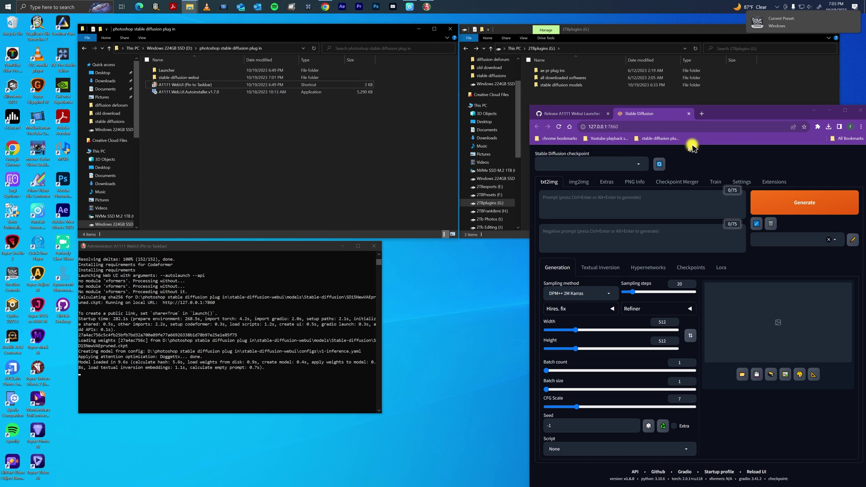
- Maximize the browser and install sd-webui-controlnet from Extensions > Available
left_click(842, 111)
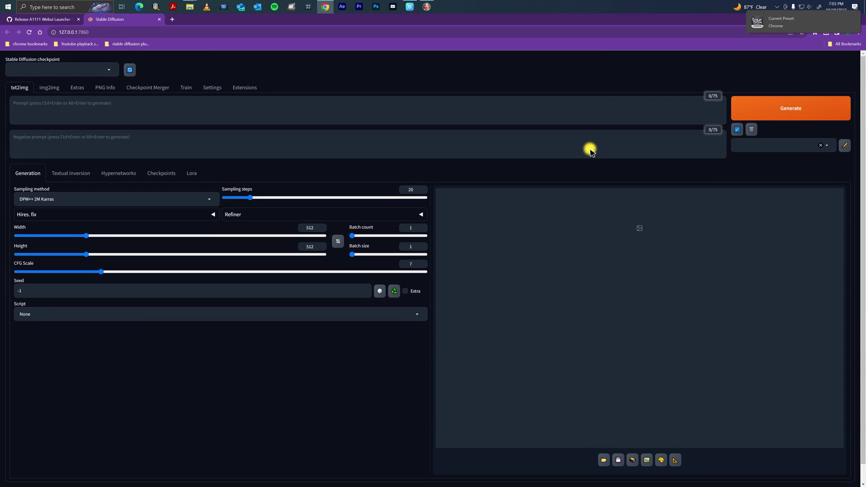
left_click(252, 89)
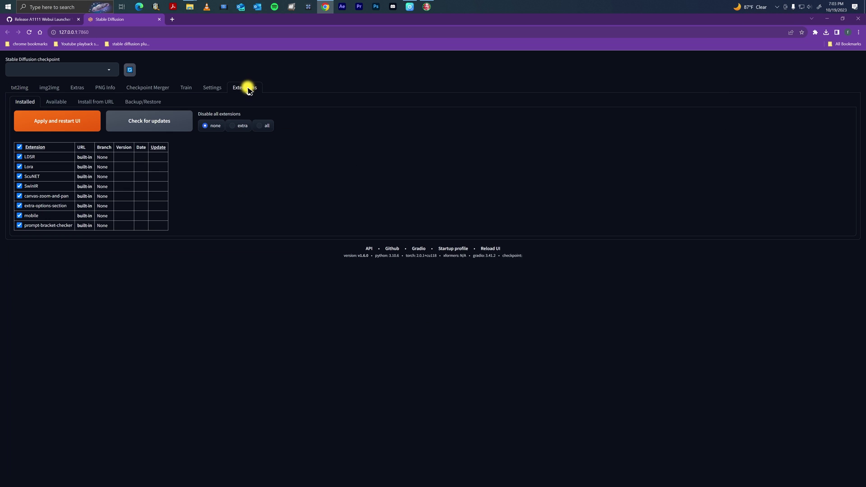
left_click(57, 103)
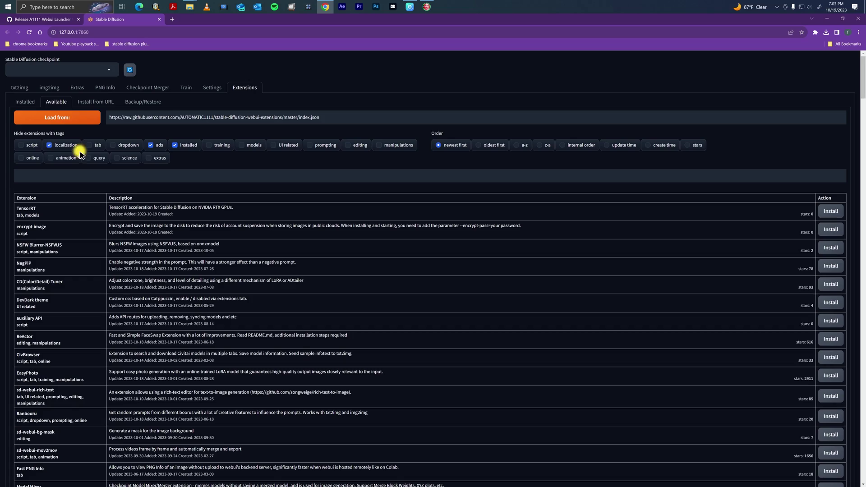
left_click(136, 181)
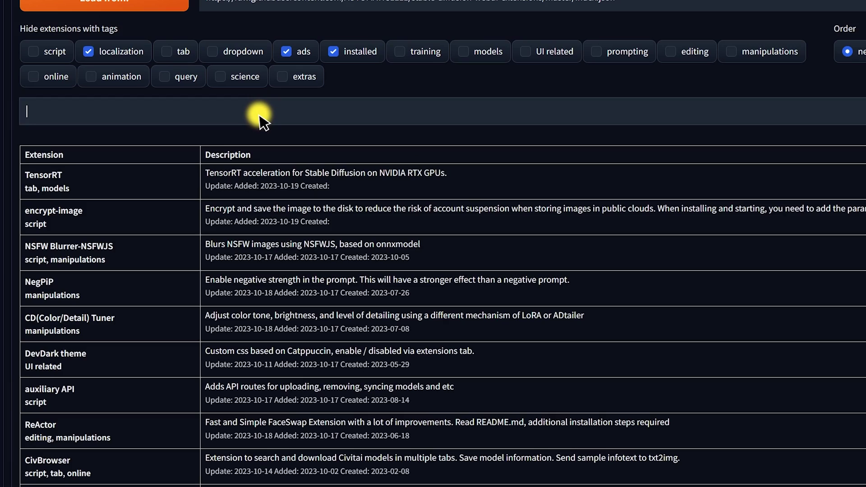
type("controlnet")
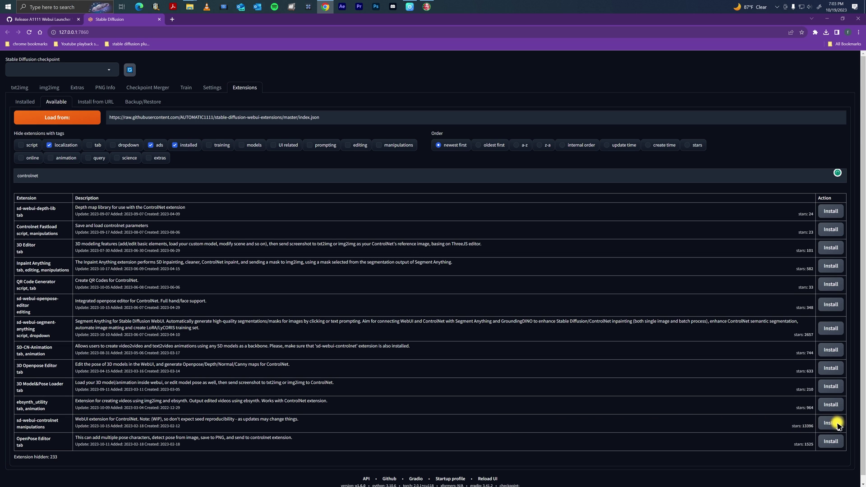
left_click(831, 423)
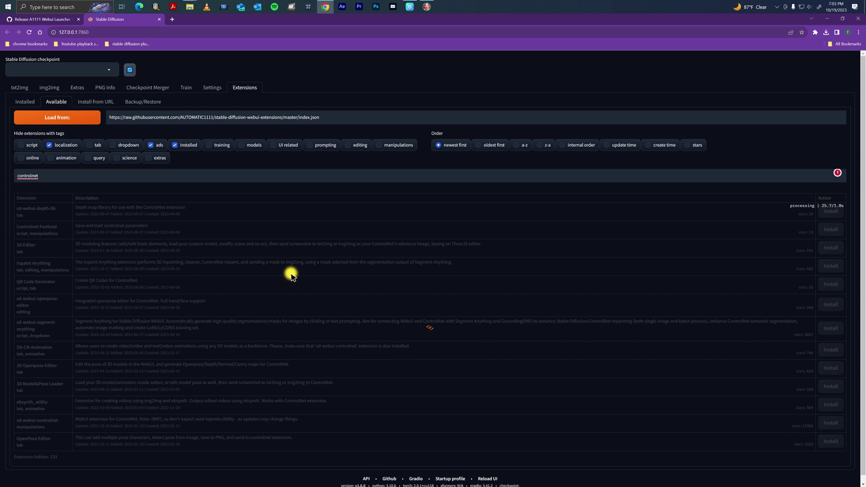
- Search the available extensions for deforum and install the Deforum extension
double_click(68, 176)
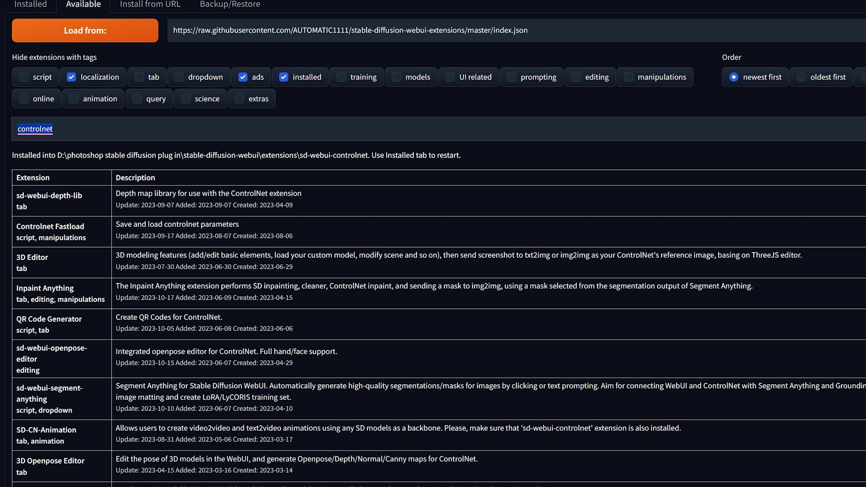
type("deforum")
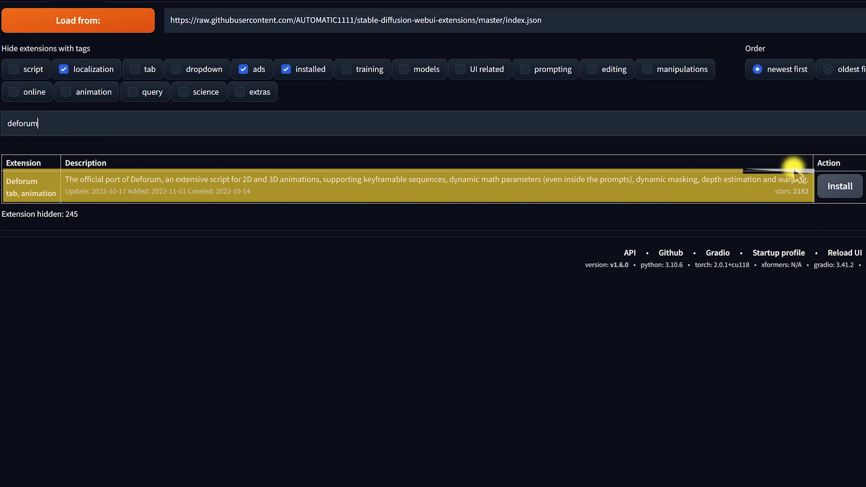
left_click(839, 189)
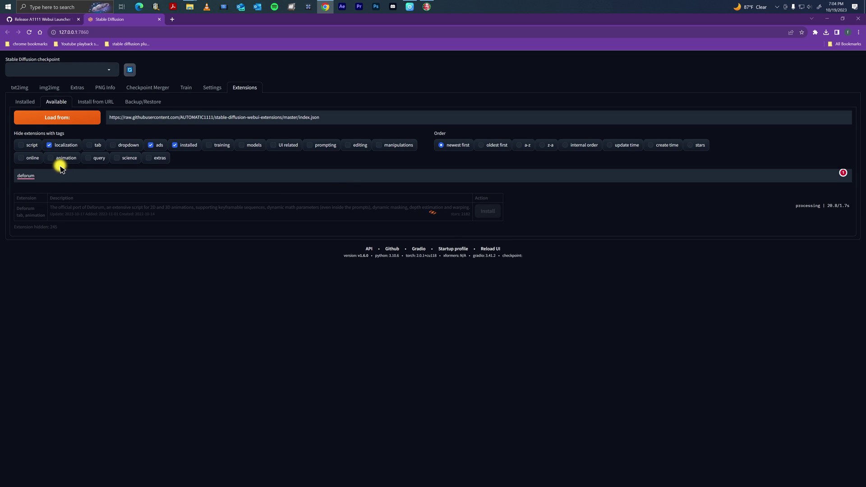
- Apply the new extensions and restart the UI, then copy the Auto-Photoshop plugin's repo URL from GitHub
left_click(28, 103)
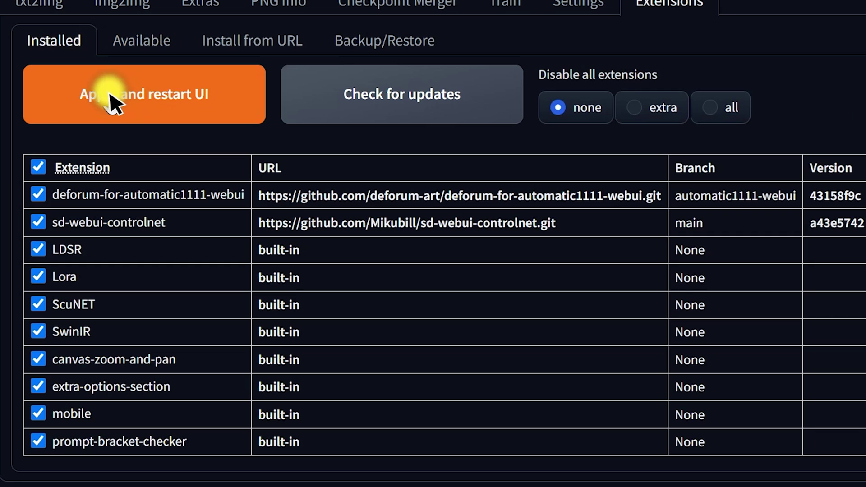
left_click(112, 97)
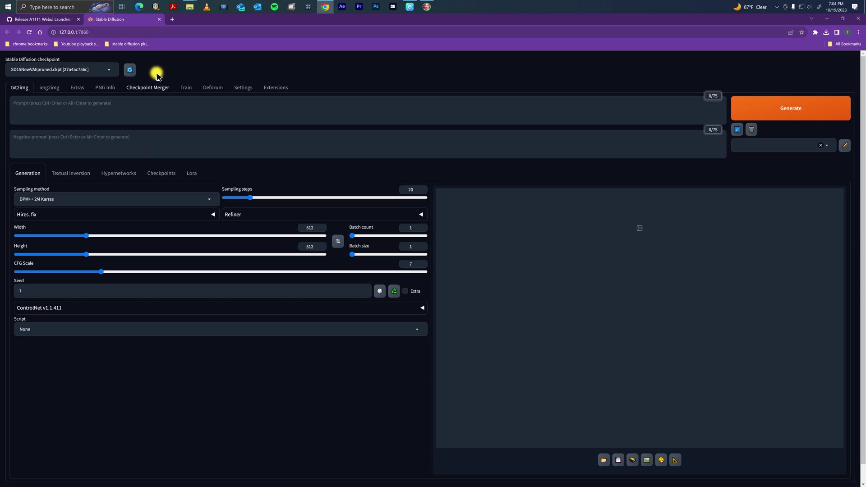
left_click(50, 19)
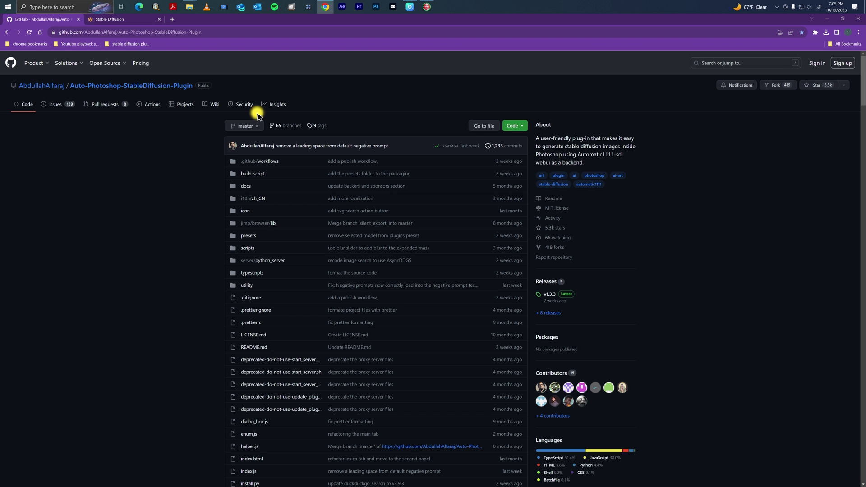
left_click(516, 126)
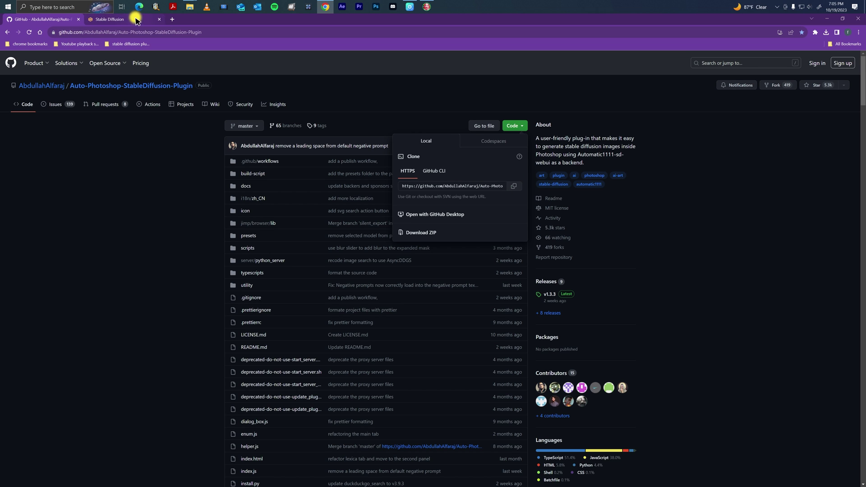
left_click(120, 20)
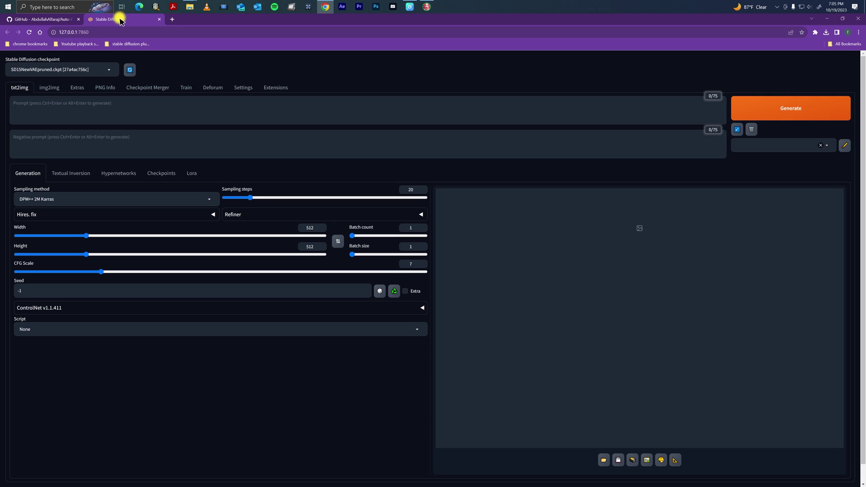
- Install the extension from the pasted Auto-Photoshop-StableDiffusion-Plugin GitHub URL
left_click(276, 89)
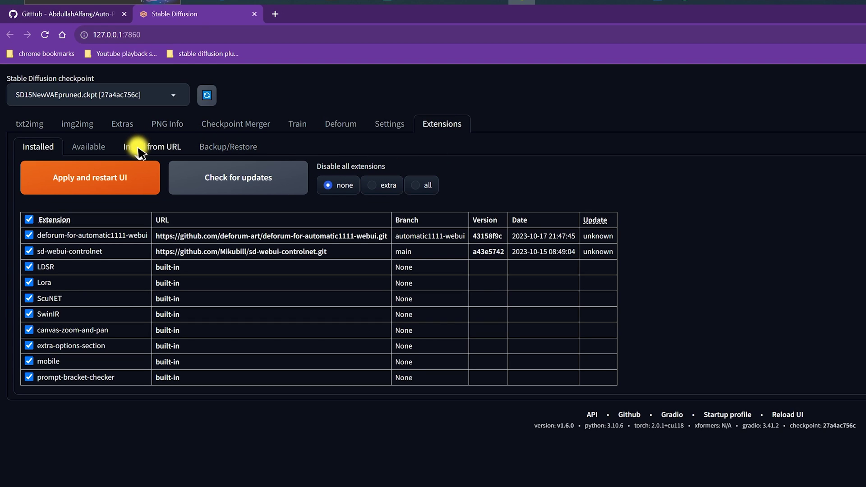
left_click(138, 148)
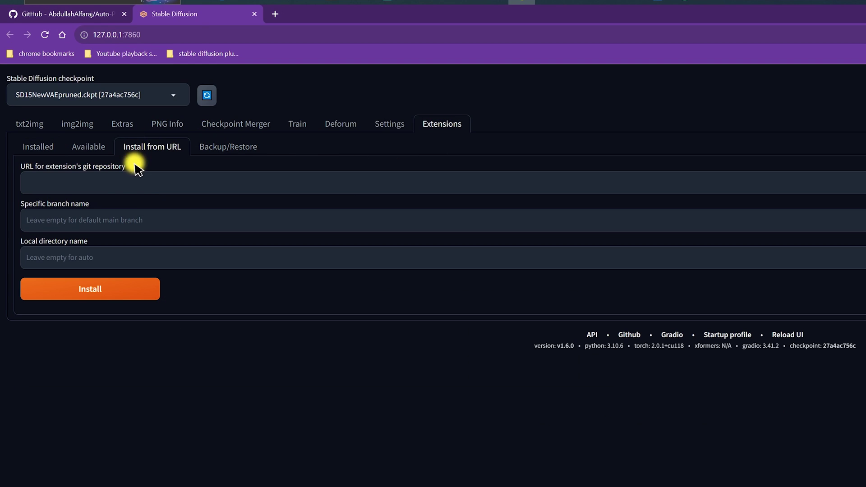
left_click(103, 188)
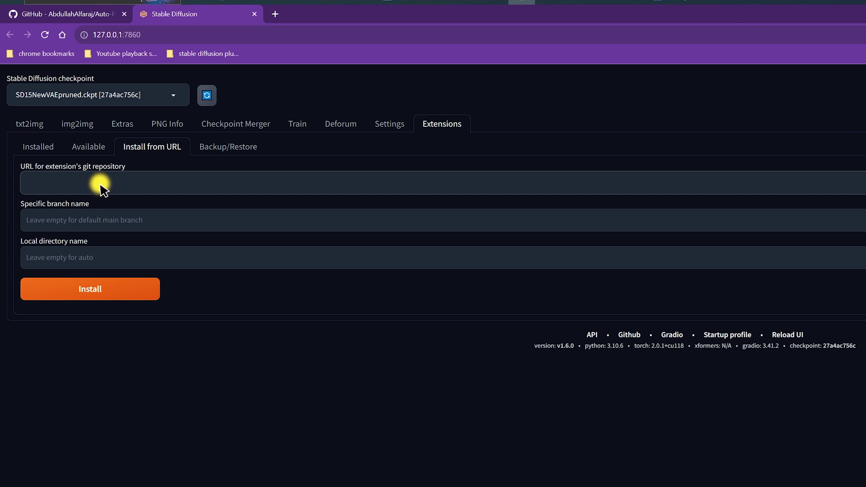
type("https://github.com/AbdullahAlfaraj/Auto-Photoshop-StableDiffusion-Plugin.git")
left_click(95, 292)
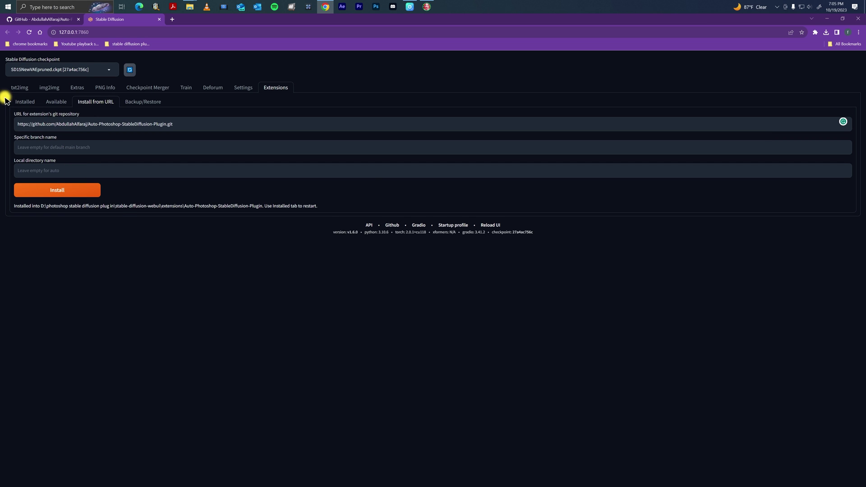
- Apply and restart the UI, then confirm the plugin is listed as installed alongside Deforum and ControlNet
left_click(23, 102)
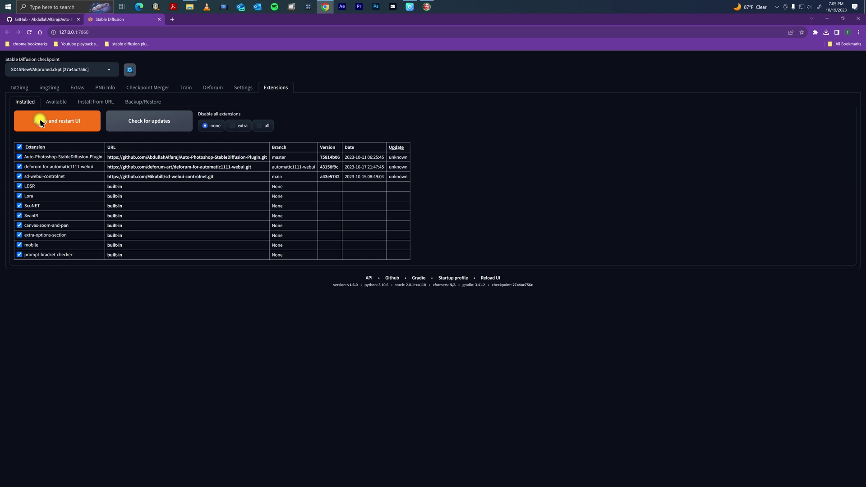
left_click(41, 122)
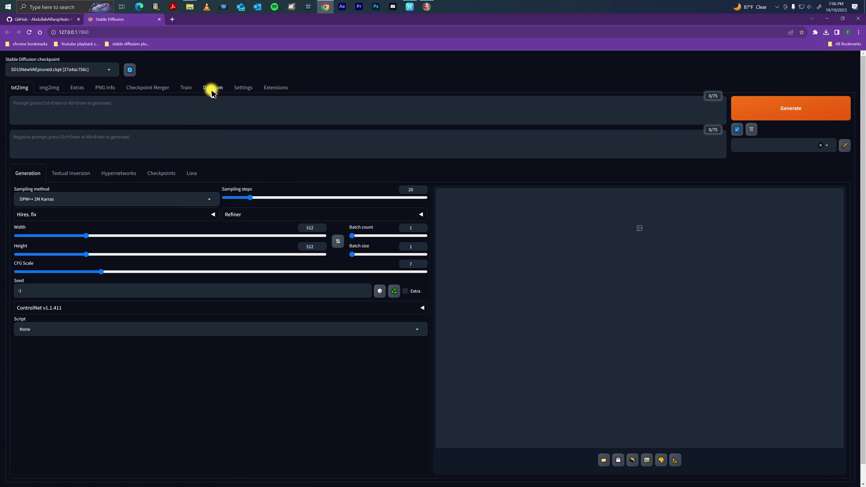
left_click(211, 88)
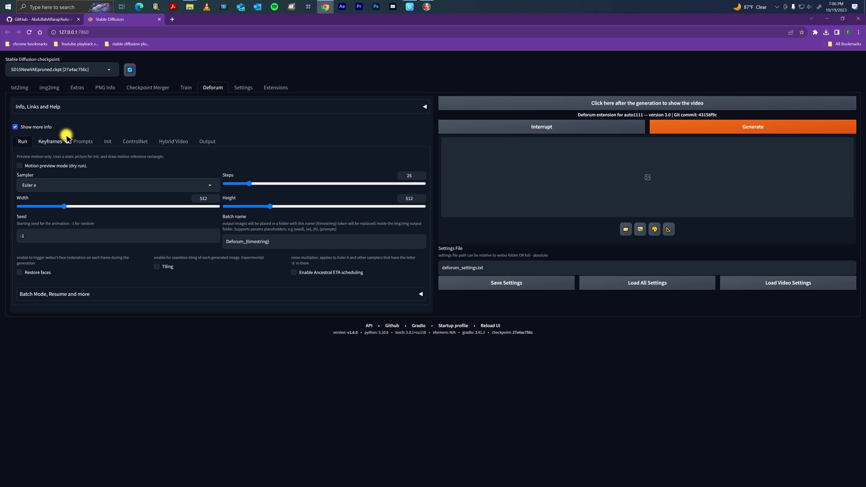
left_click(280, 86)
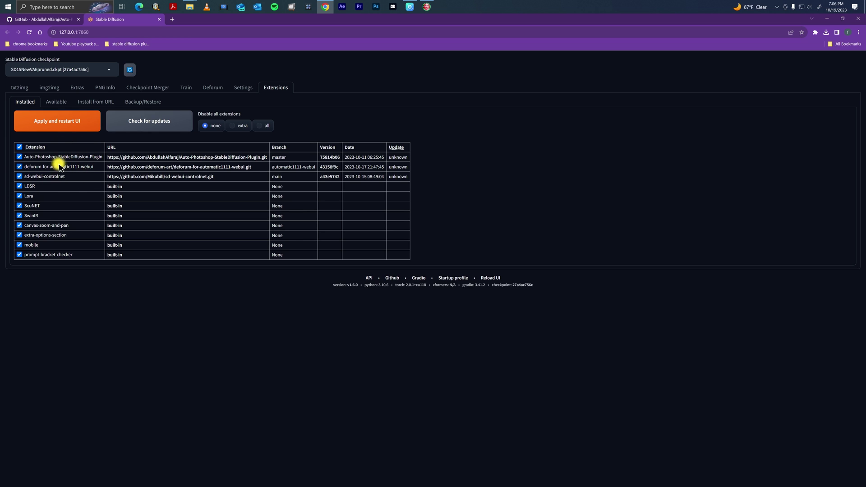
left_click(20, 88)
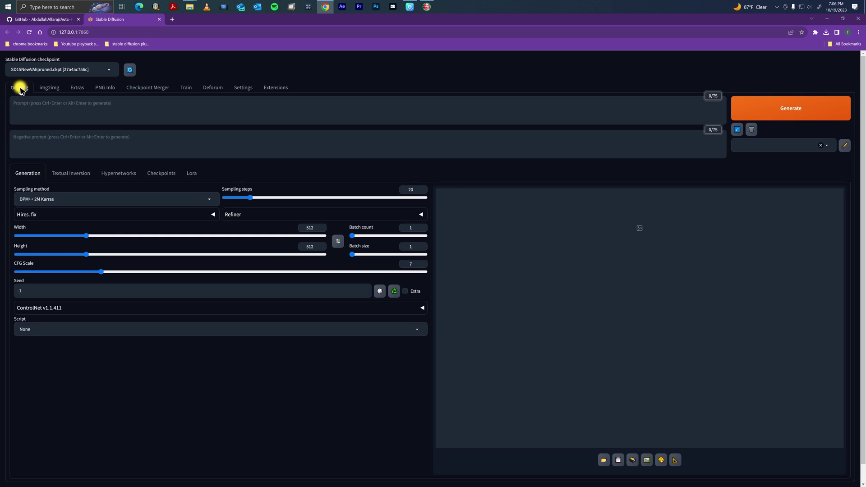
- Generate from the prompt 'the joker drinking water', which fails with a NansException in the console
left_click(103, 108)
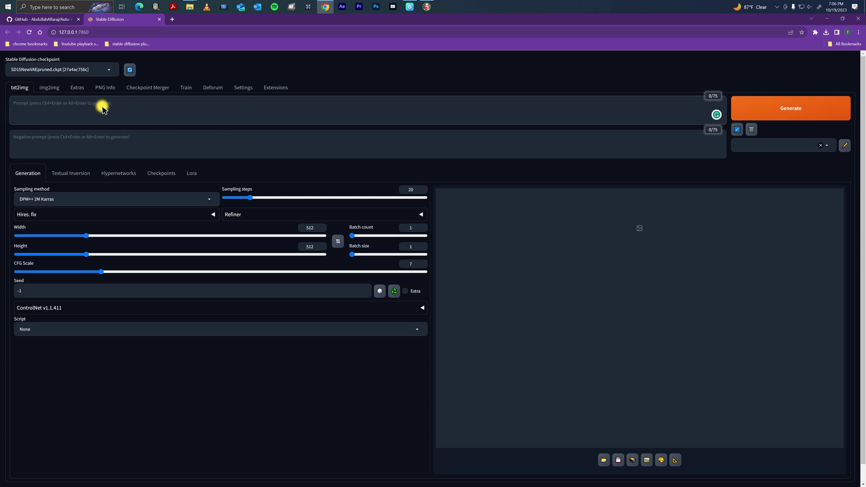
type("the joker drink")
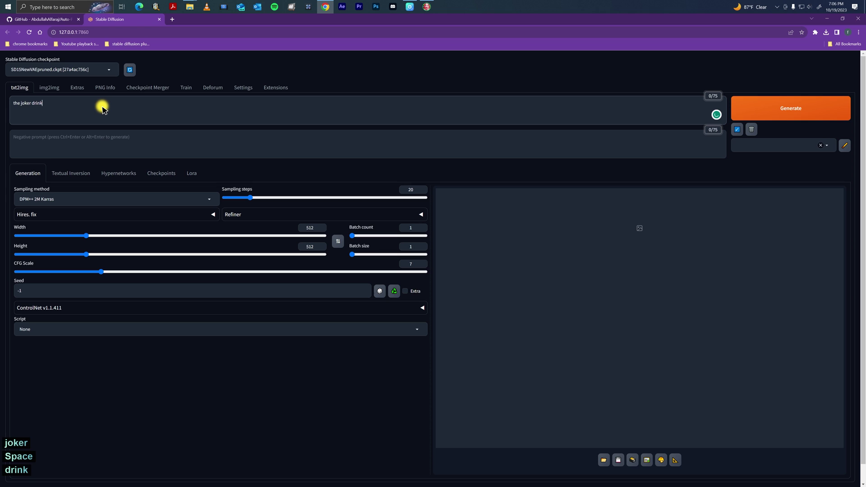
type("ing water")
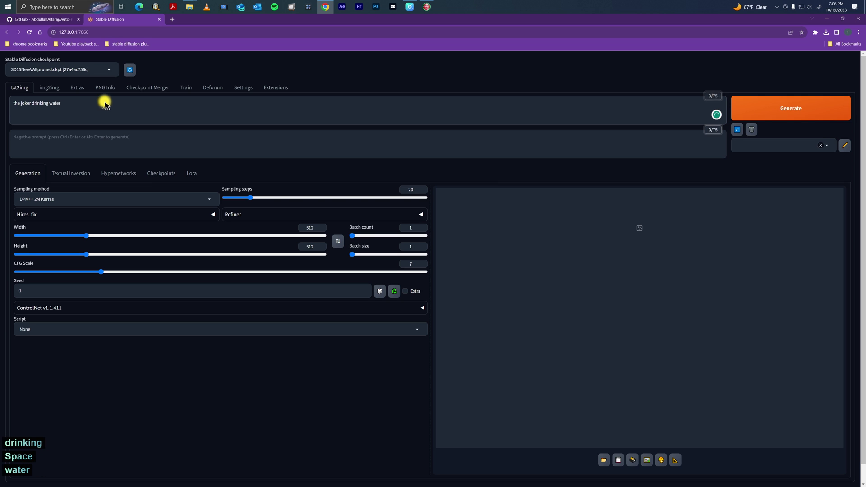
left_click(787, 106)
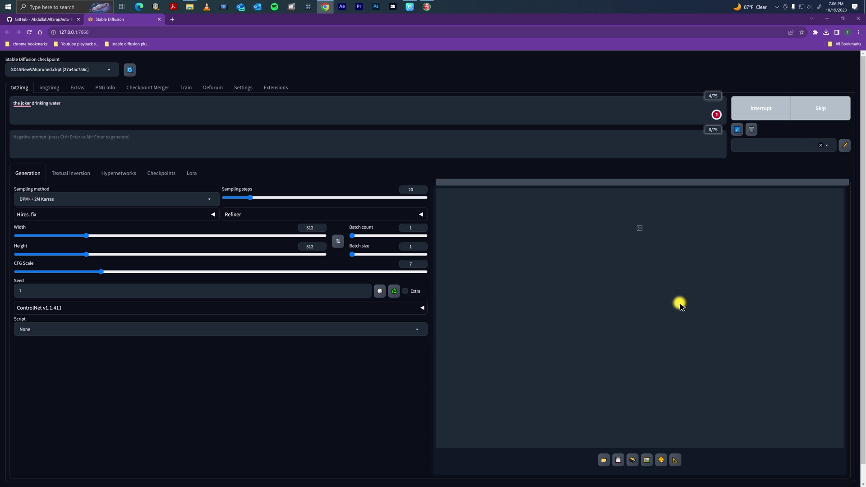
scroll(609, 416, "down", 1)
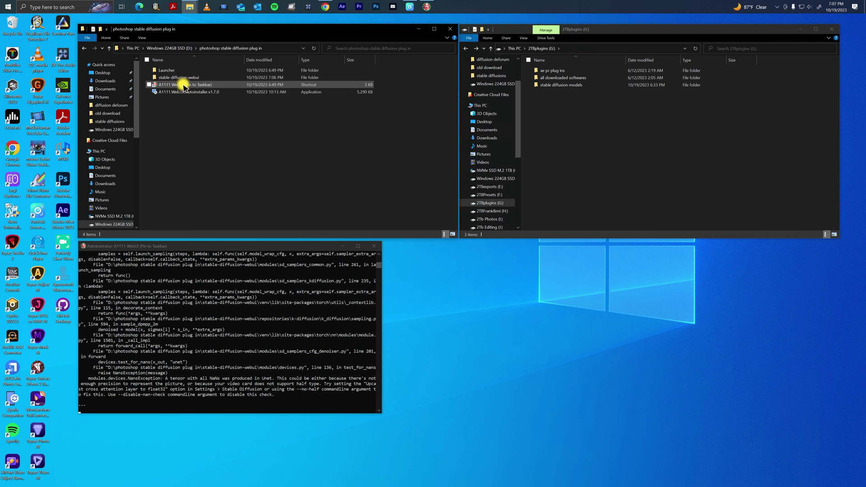
- Start the A1111 WebUI Launcher and close the old console showing the error
double_click(184, 85)
left_click(190, 324)
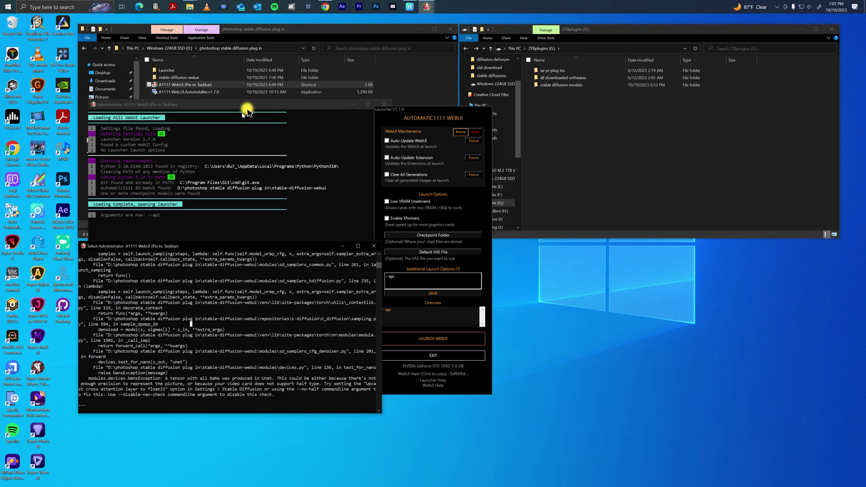
left_click_drag(248, 111, 238, 64)
left_click(374, 246)
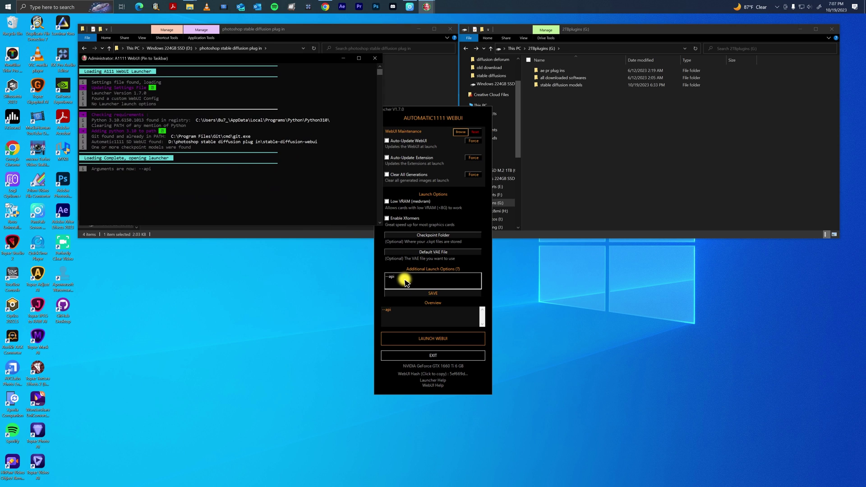
- Append --no-half --disable-nan-check after --api in the launch options, save, and relaunch the WebUI
left_click(407, 281)
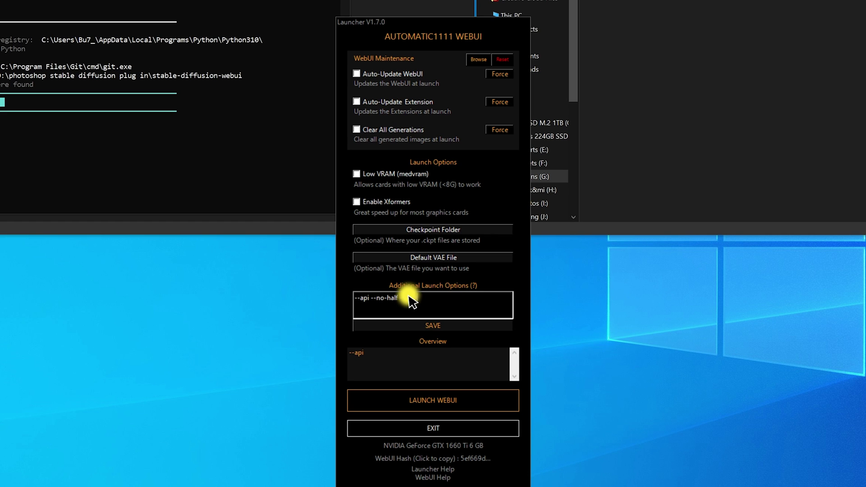
type("-check")
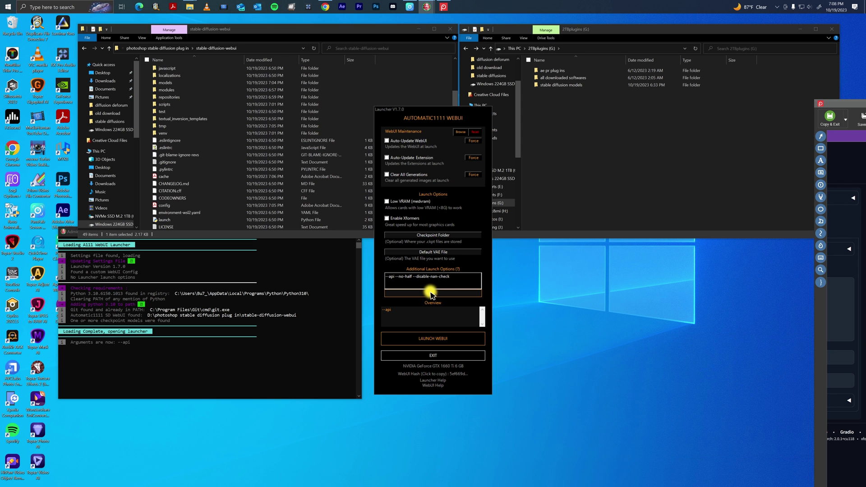
left_click(431, 294)
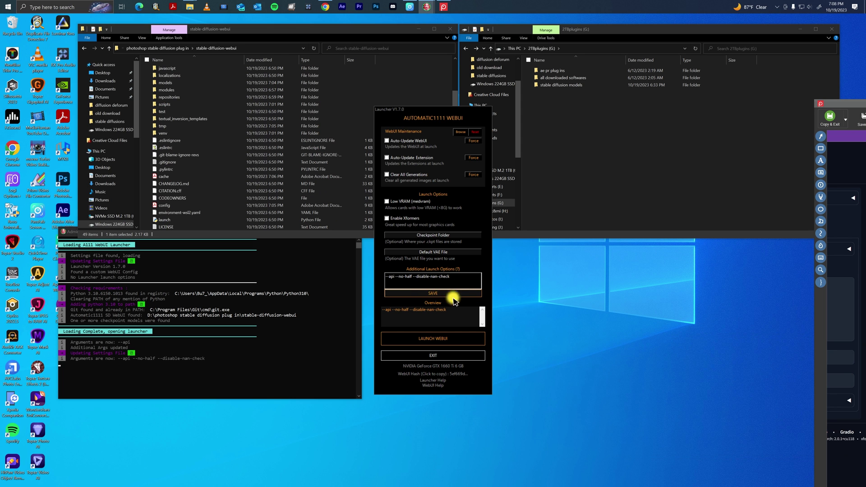
left_click(432, 339)
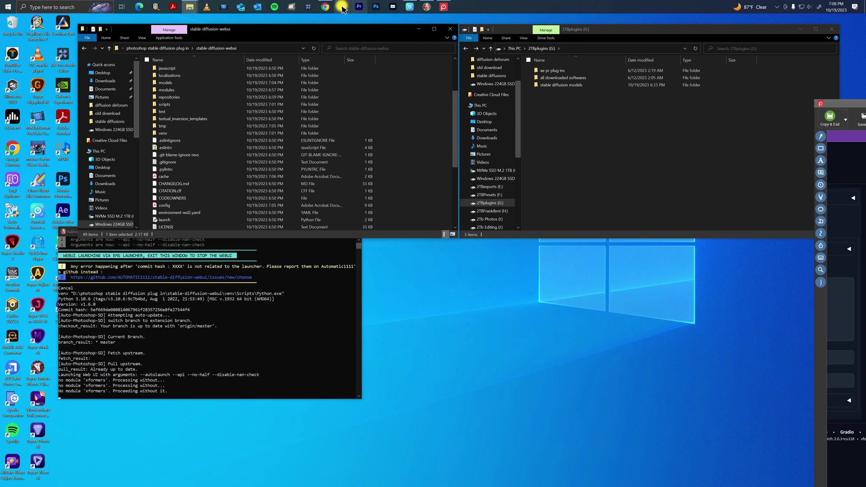
left_click(325, 7)
left_click(325, 7)
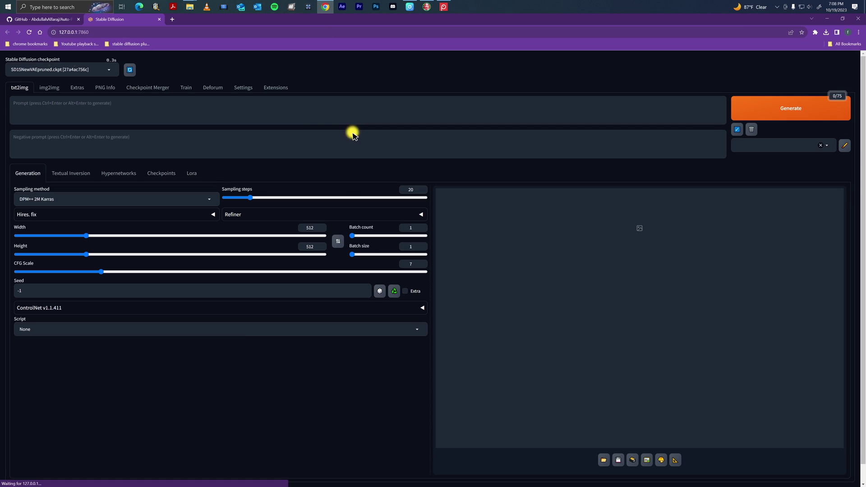
- Generate the Joker image, then browse to stable-diffusion-webui > outputs > txt2img-images > 2023-10-19
left_click(93, 107)
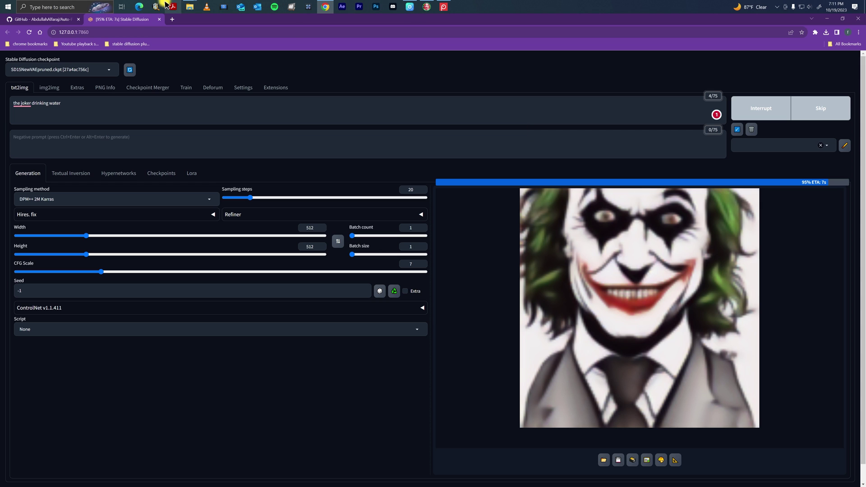
mouse_move(191, 8)
left_click(227, 35)
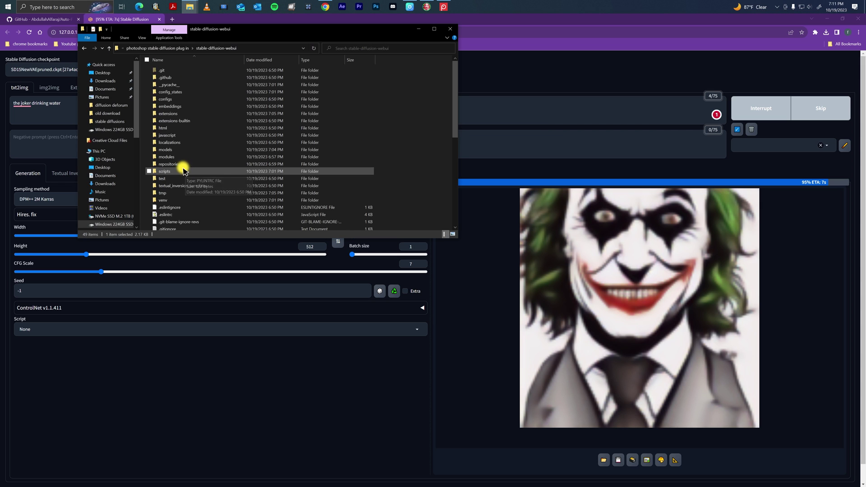
key("alt+Up")
double_click(193, 80)
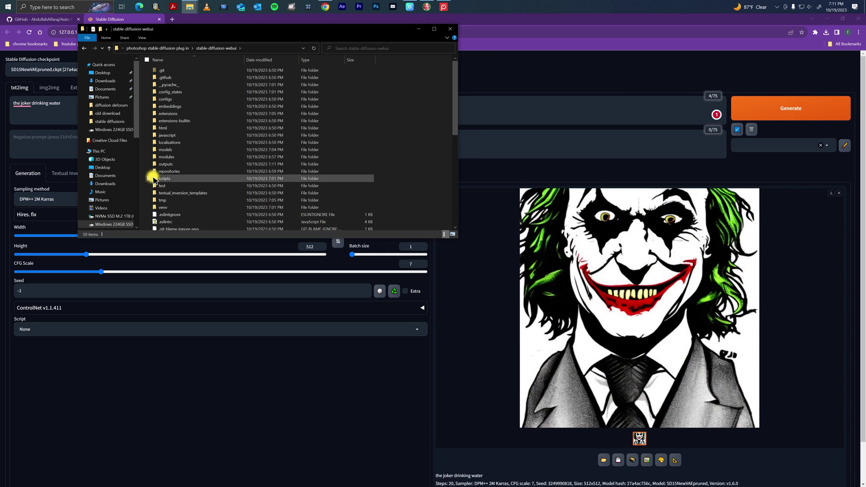
double_click(165, 164)
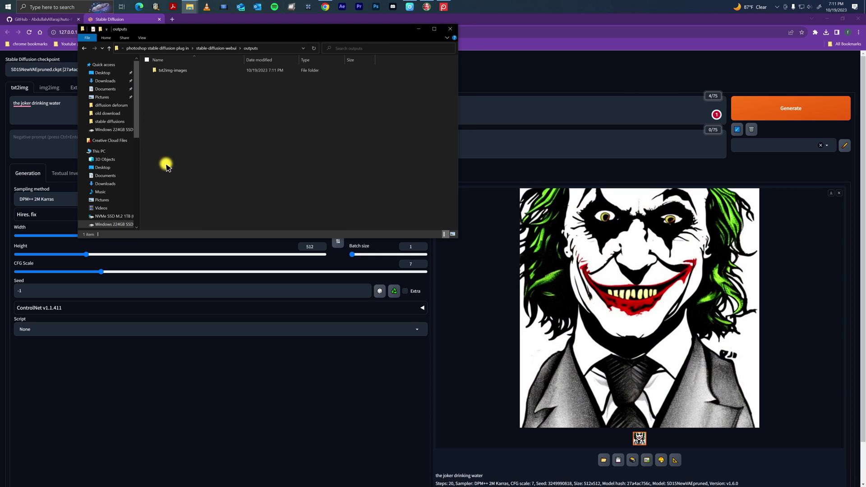
double_click(170, 72)
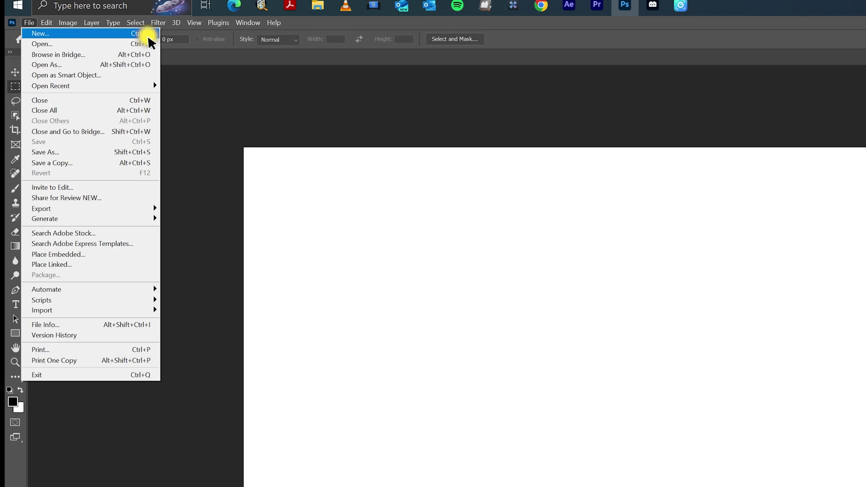
- Confirm Enable Developer Mode is checked in Edit > Preferences > Plugins and click OK
mouse_move(45, 22)
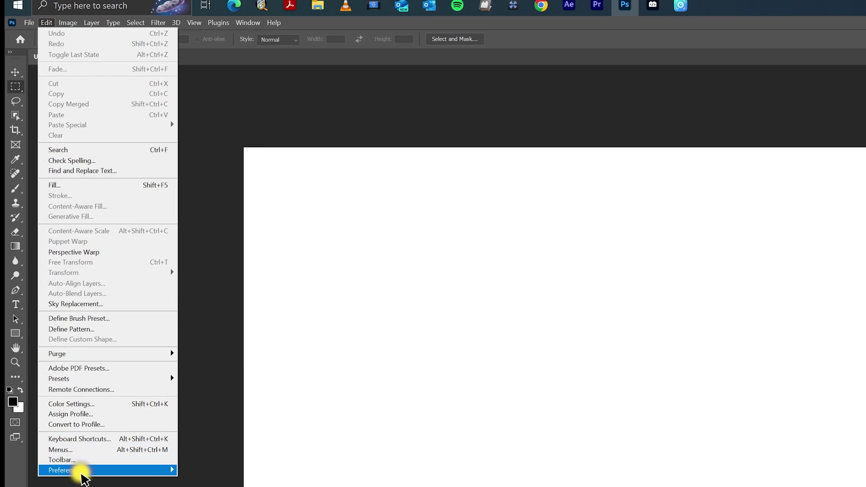
mouse_move(81, 472)
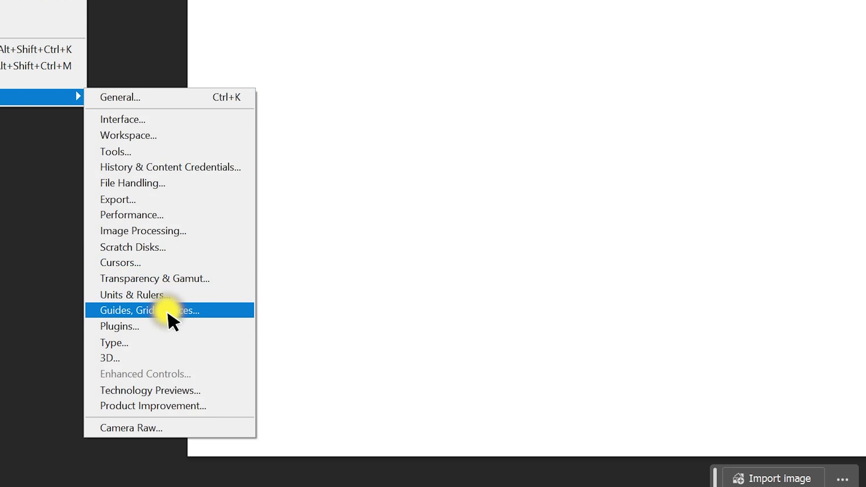
left_click(166, 326)
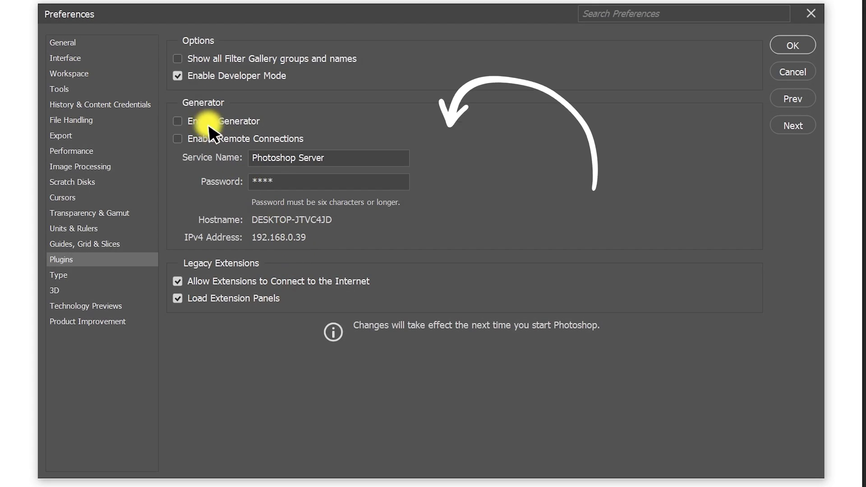
left_click(790, 46)
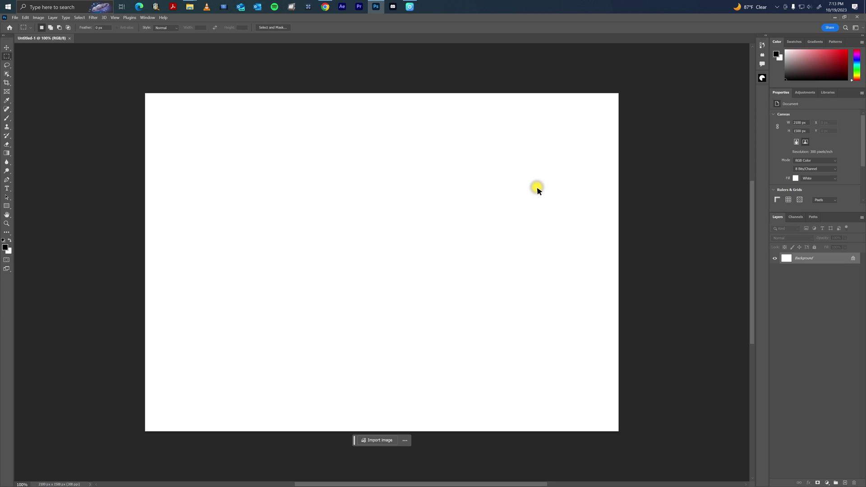
- Follow the README's zip link to the v1.3.3 release page and scroll to its .ccx and .zip assets
key("alt+Tab")
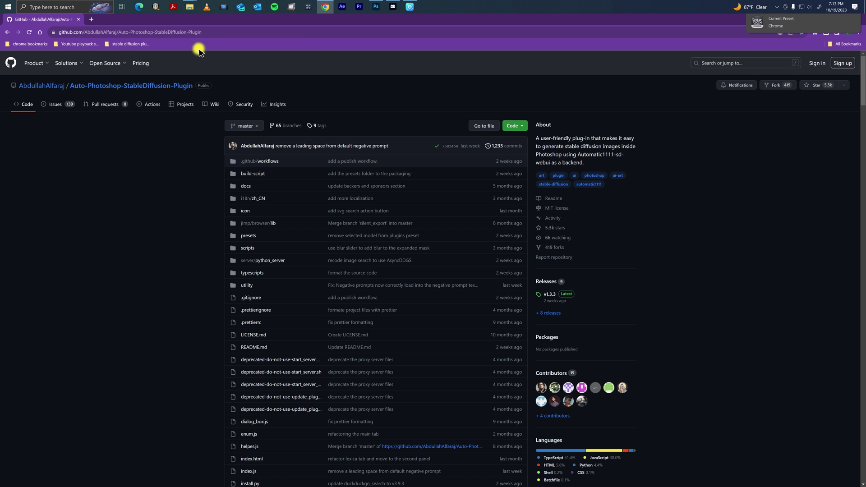
scroll(348, 383, "down", 20)
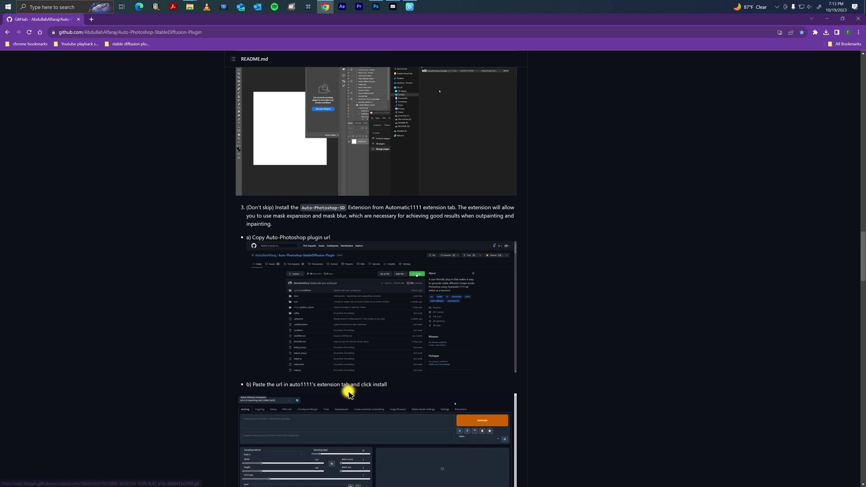
scroll(348, 394, "up", 3)
scroll(338, 364, "down", 12)
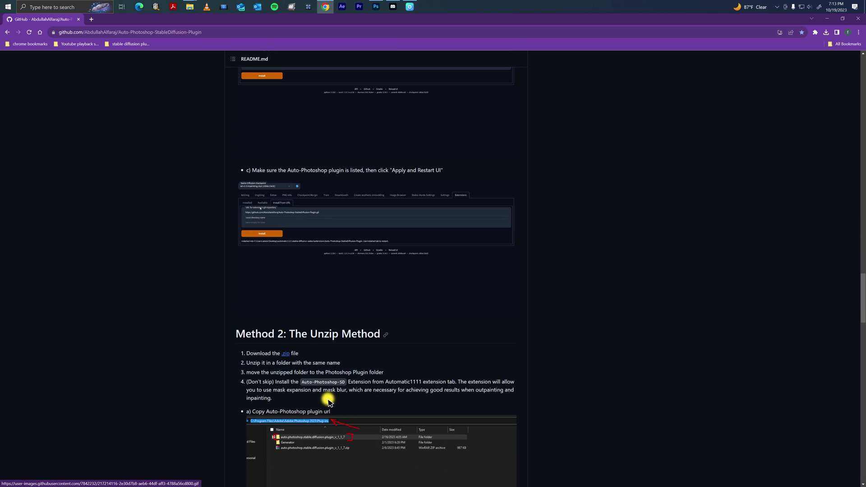
left_click(289, 355)
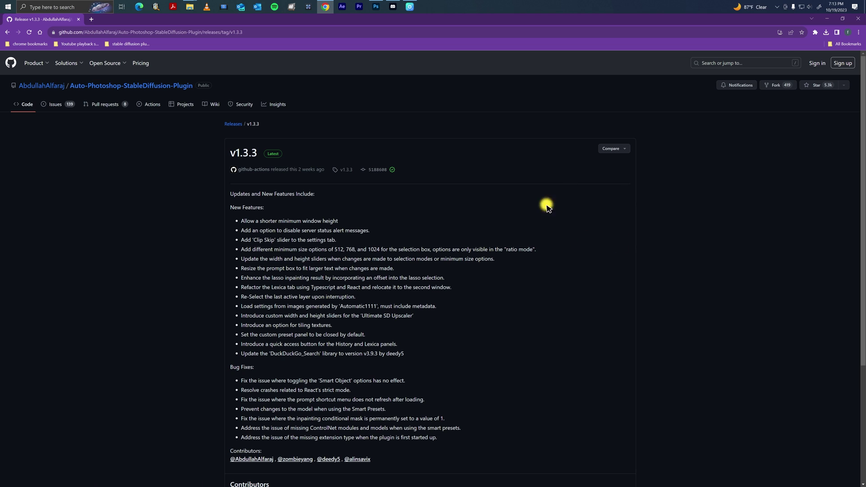
scroll(361, 239, "down", 4)
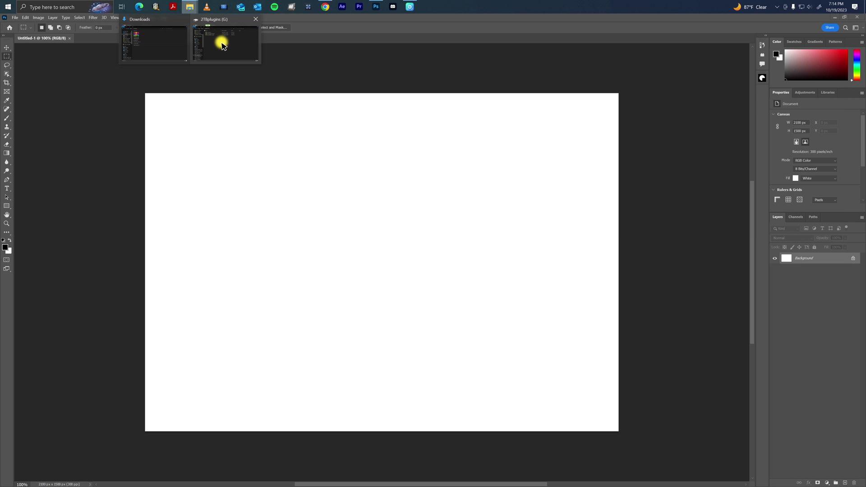
- Create a new folder named 'photoshop stable diffusion plug in'
left_click(223, 42)
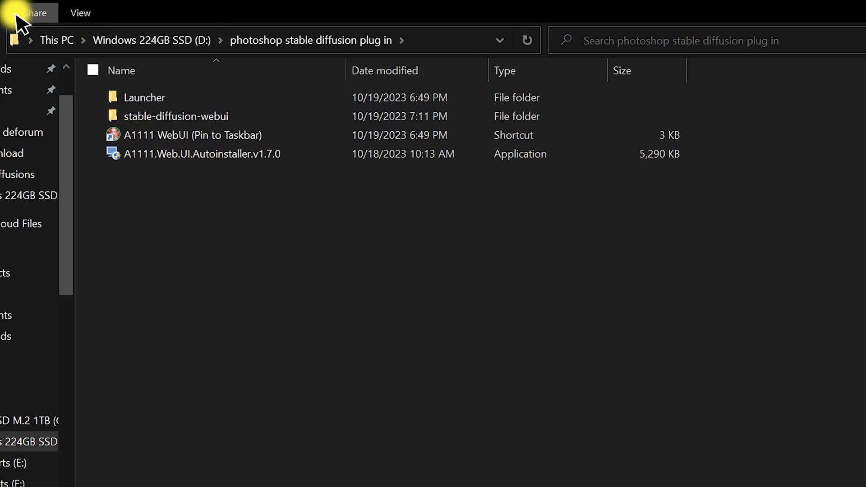
left_click(8, 13)
left_click(316, 63)
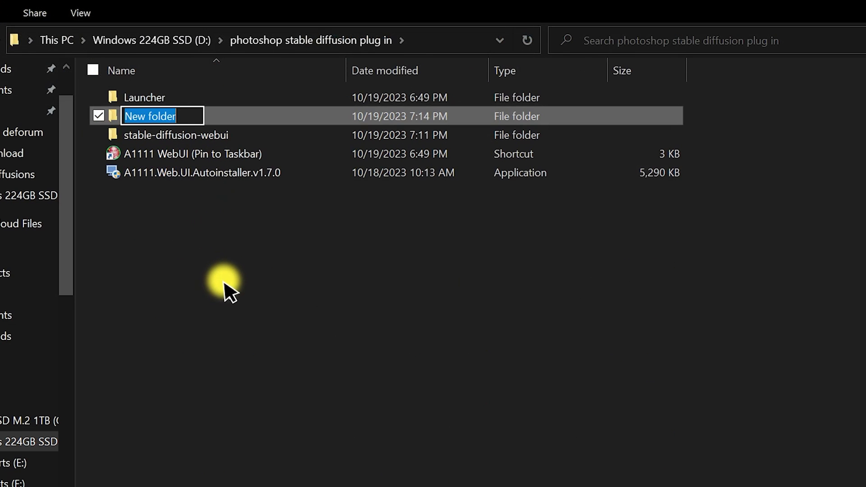
left_click(226, 284)
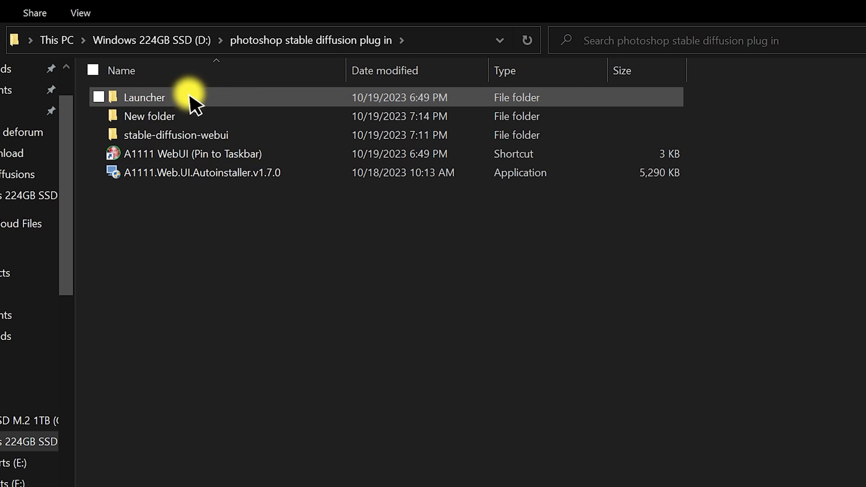
double_click(171, 117)
key("BackSpace")
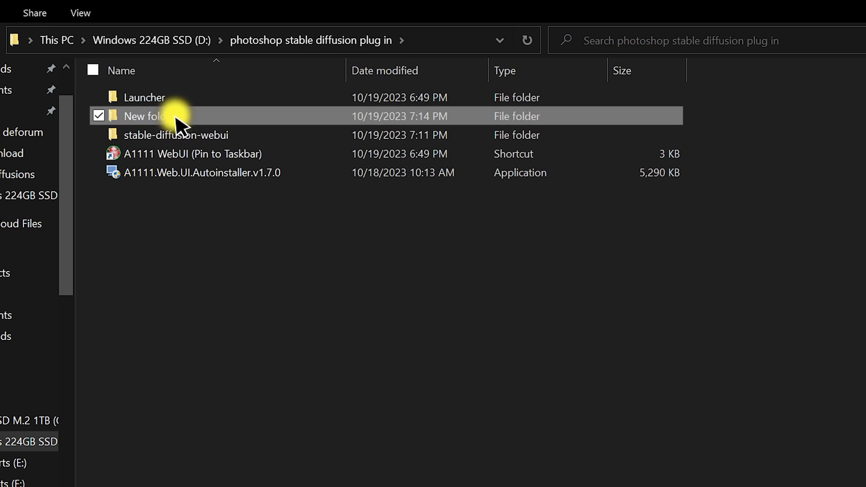
left_click(175, 118)
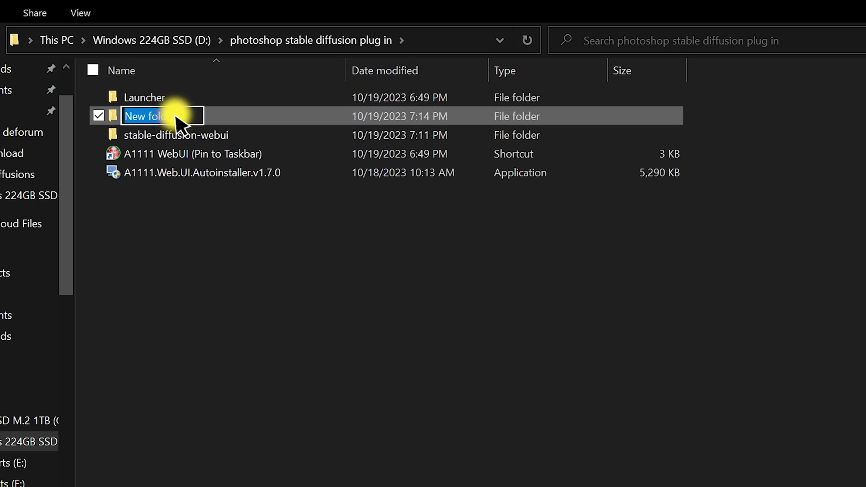
type("photoshop stable diffusion plu")
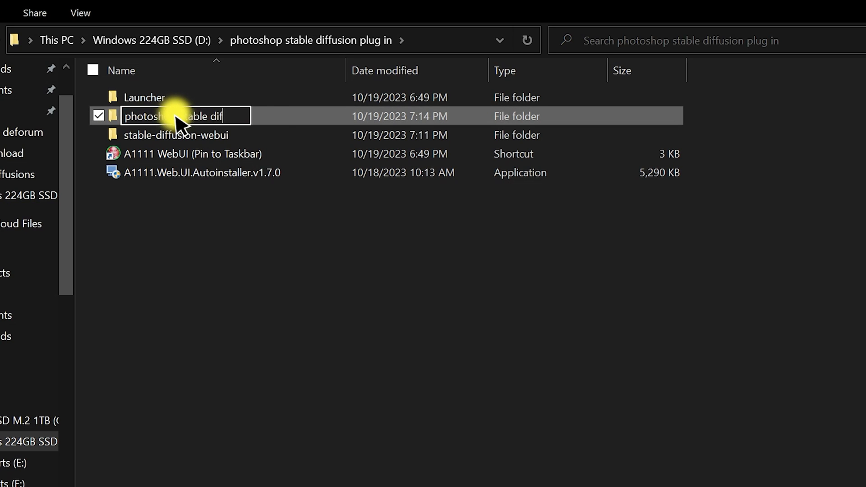
type("g in")
key("Return")
- Move the Auto.Photoshop.SD.plugin_v1.3.3 ZIP into that folder and extract it there
double_click(176, 118)
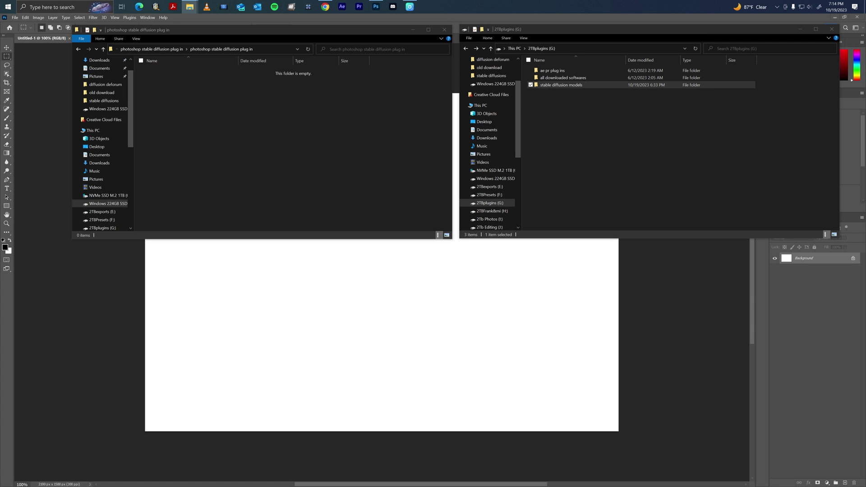
left_click_drag(383, 188, 176, 107)
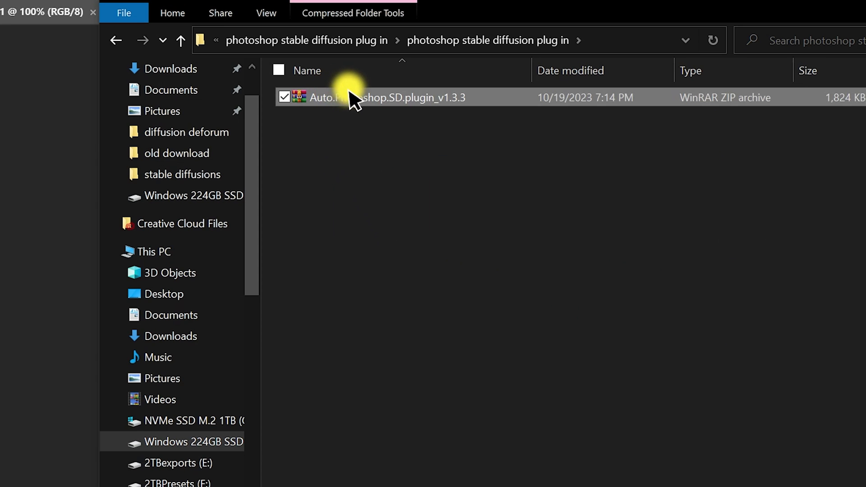
right_click(168, 72)
left_click(93, 105)
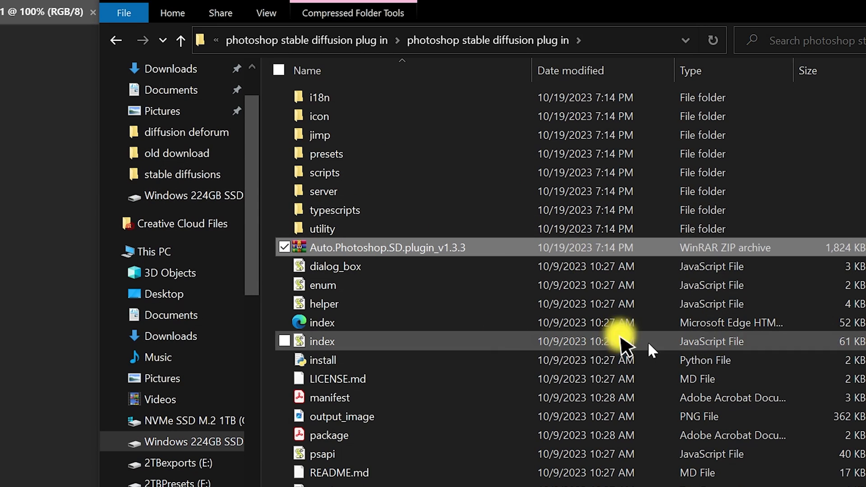
scroll(561, 387, "down", 1)
scroll(470, 226, "up", 1)
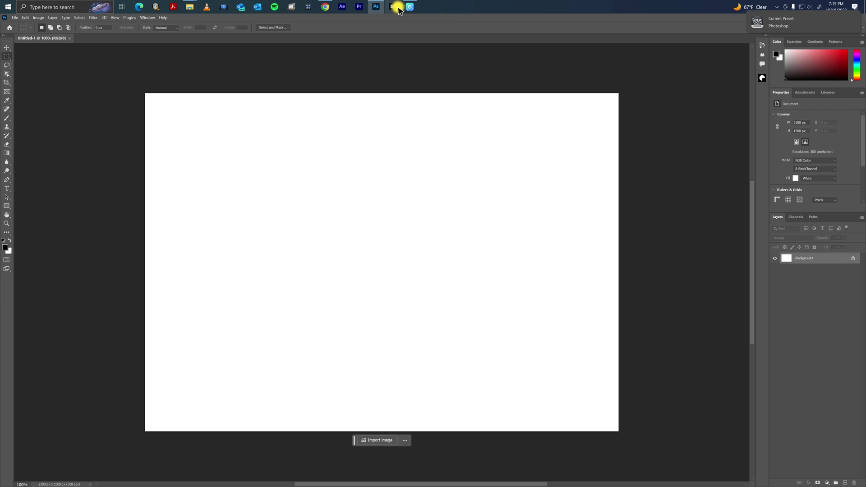
left_click(398, 8)
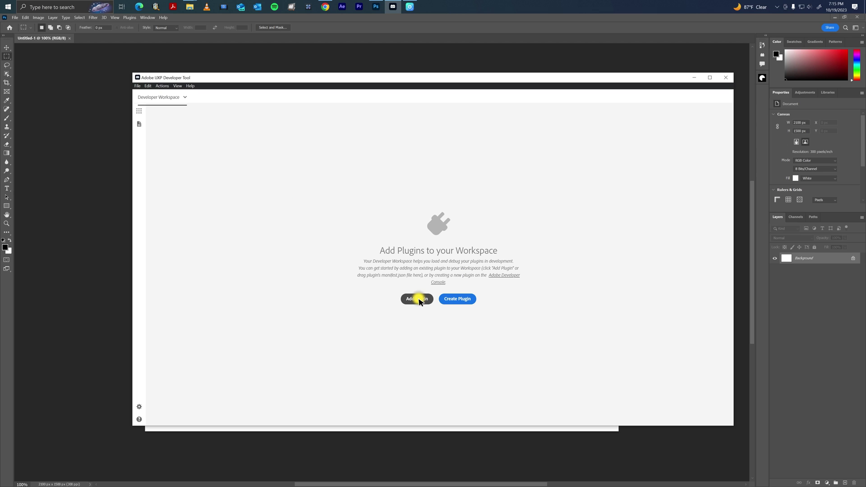
- Add the plugin via the manifest in D:\photoshop stable diffusion plug in's nested folder, then Load it
left_click(418, 299)
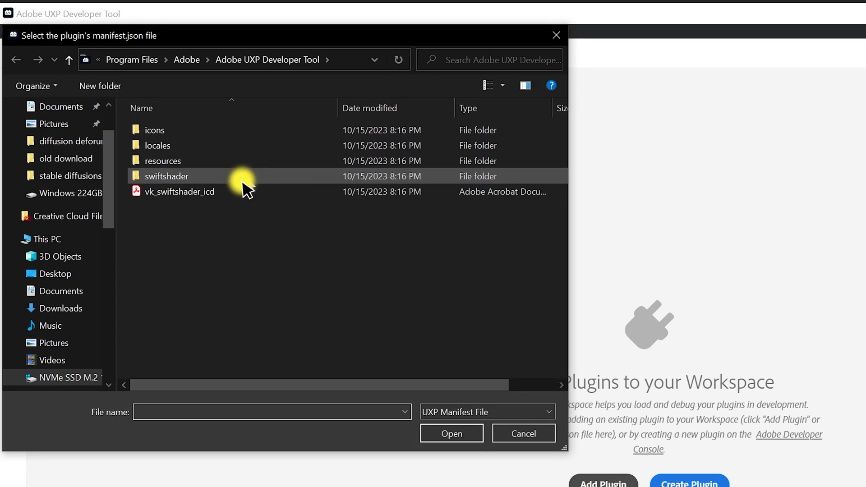
left_click(21, 239)
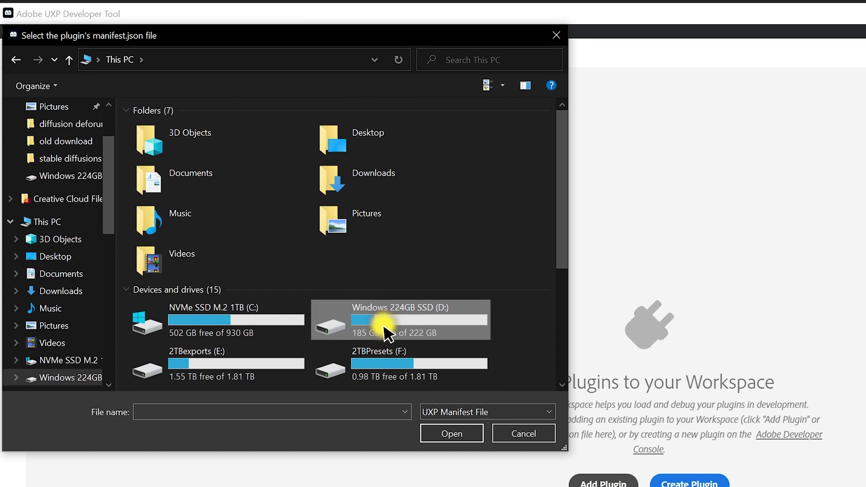
double_click(385, 329)
double_click(194, 145)
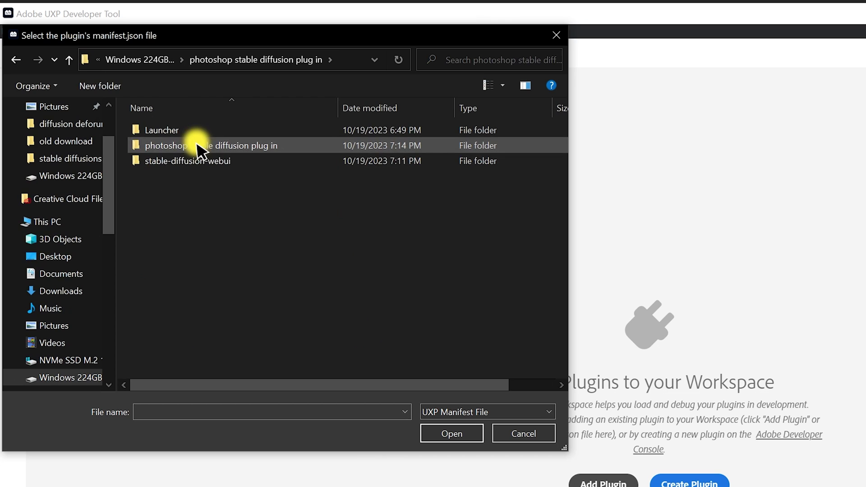
double_click(216, 145)
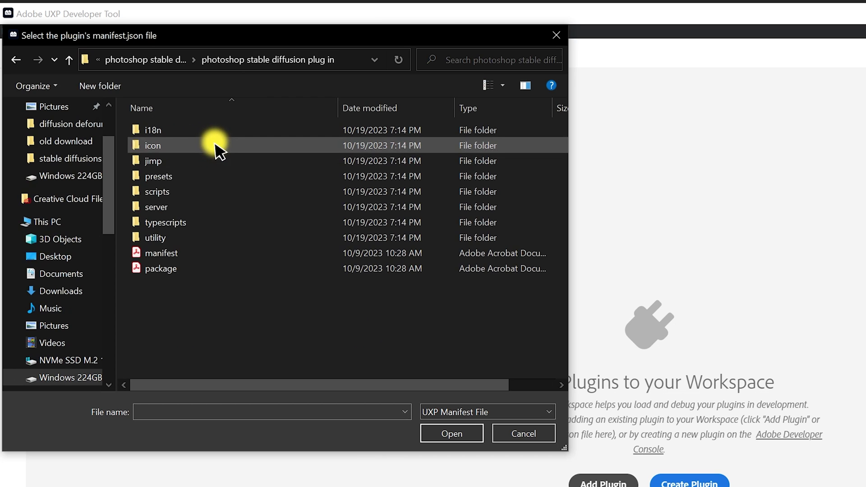
left_click(168, 255)
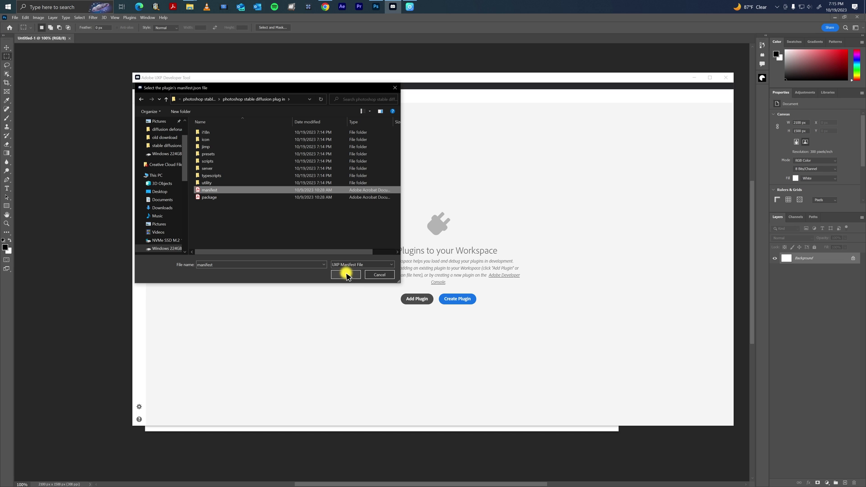
left_click(346, 275)
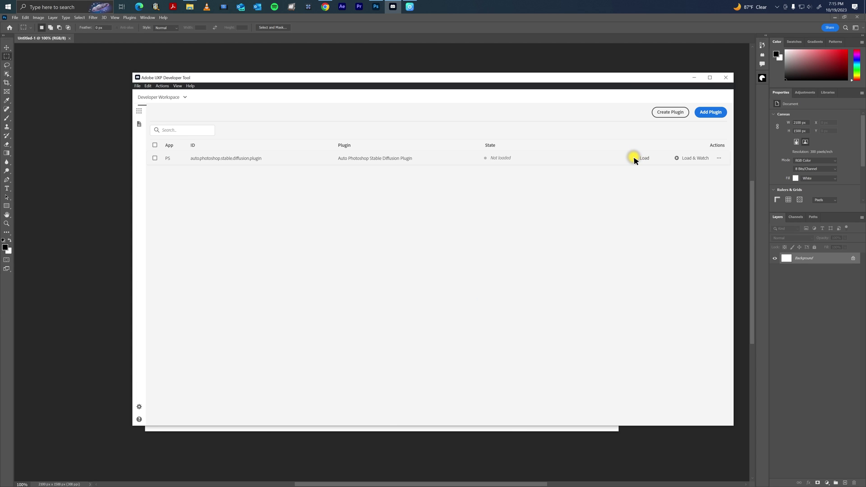
left_click(635, 159)
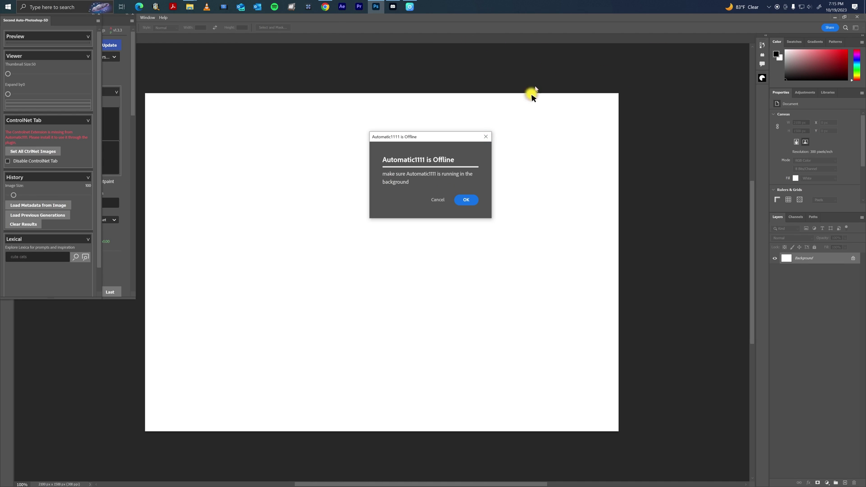
- Close the 'Automatic1111 is Offline' warning and bring the Auto-Photoshop-SD panel to the front
left_click(467, 200)
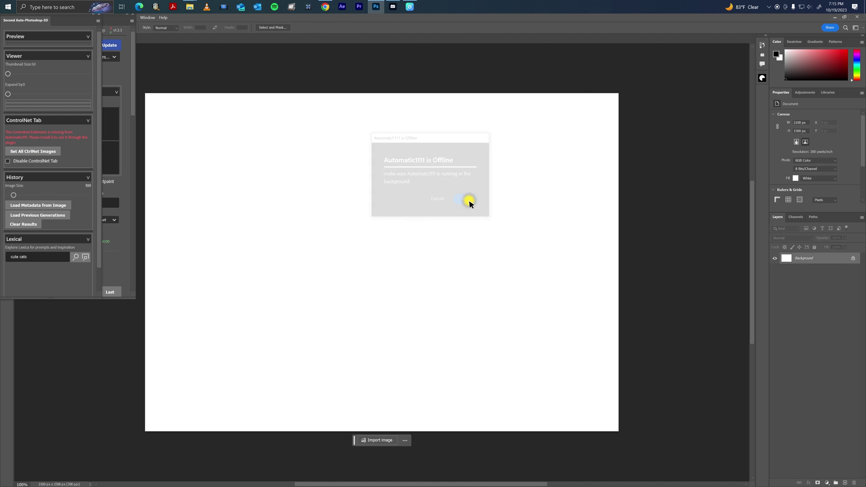
left_click(127, 103)
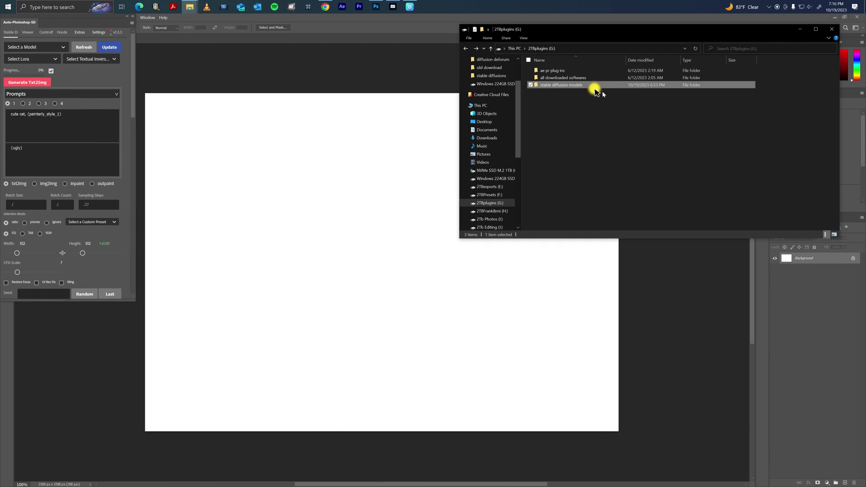
- Launch the WebUI with --api --no-half --disable-nan-check via the plug-in folder's A1111 Launcher shortcut
left_click(578, 140)
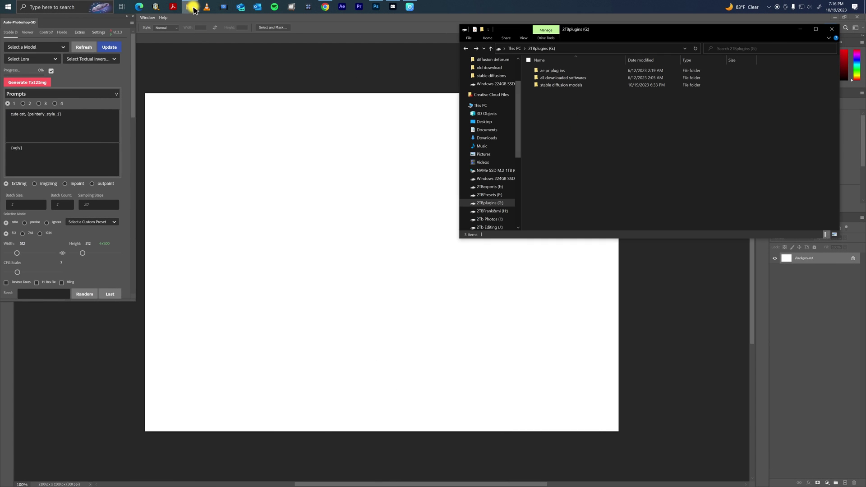
mouse_move(193, 9)
left_click(254, 34)
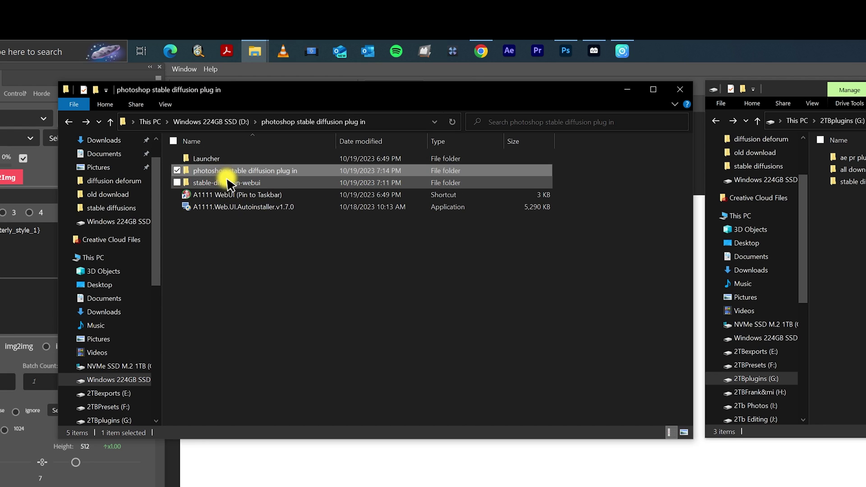
double_click(228, 198)
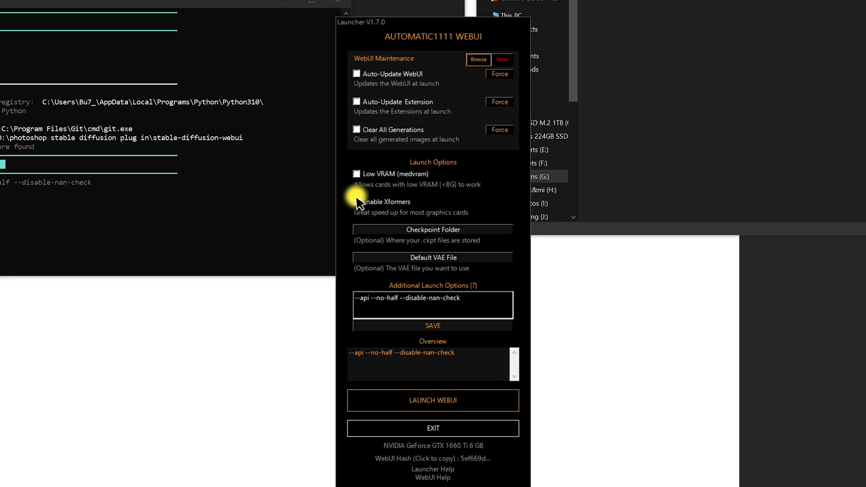
left_click(469, 400)
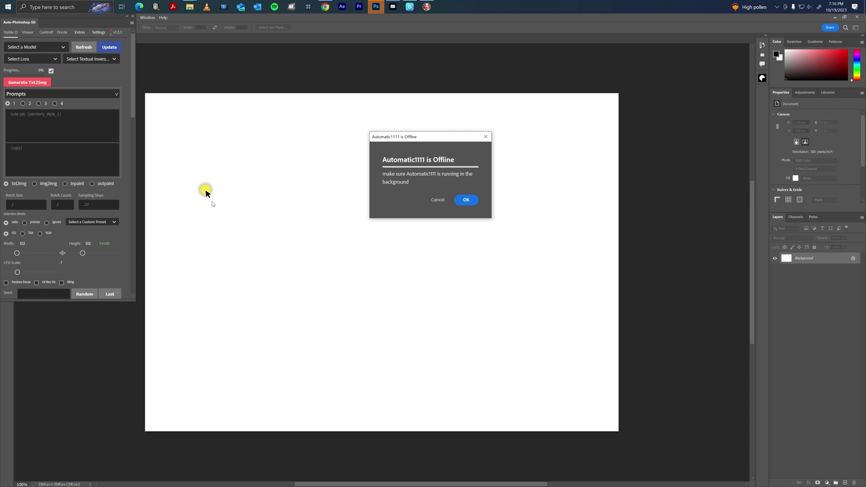
- Dismiss the offline warning, reconnect the plugin to SD15NewVAEpruned, and change the prompt to 'dog dancing in the rain'
left_click(469, 200)
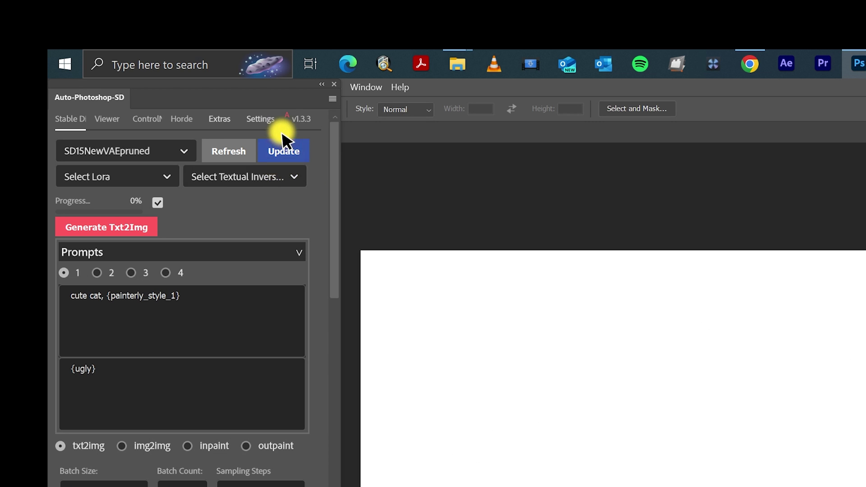
left_click(222, 155)
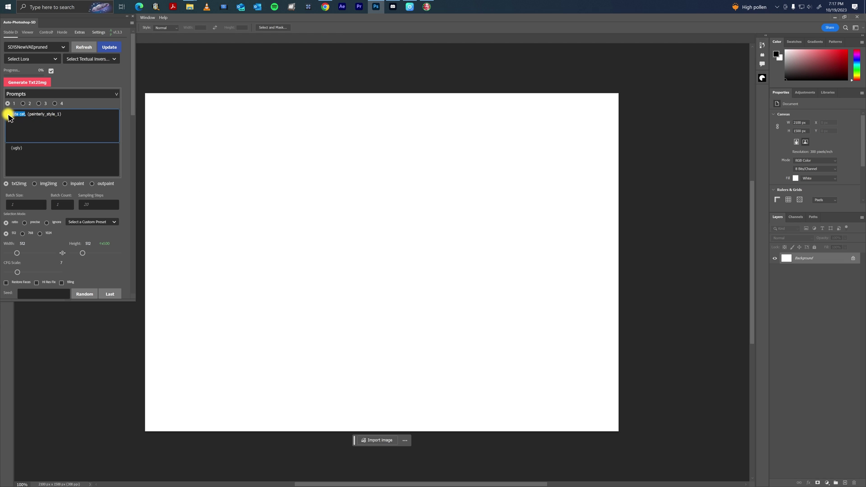
key("BackSpace")
type("dog dancing in th")
- Generate a Txt2Img image into a rectangle marked near the canvas's upper left
left_click(27, 82)
left_click(462, 202)
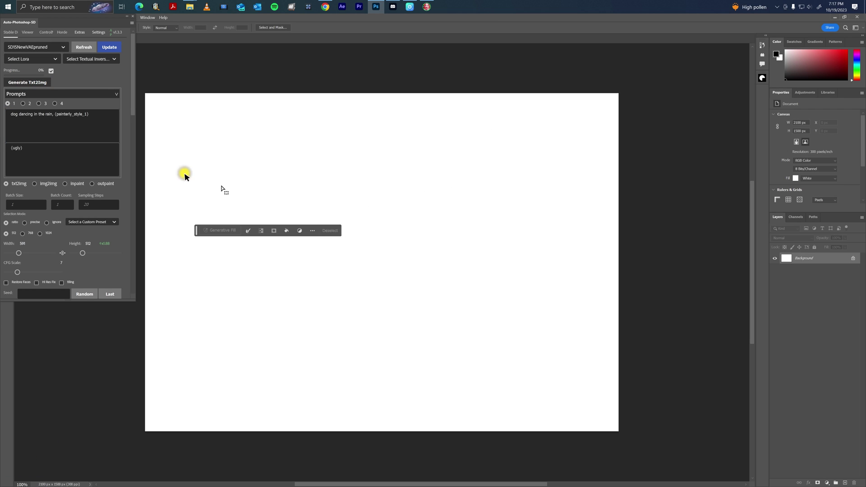
left_click_drag(218, 135, 316, 218)
left_click(27, 83)
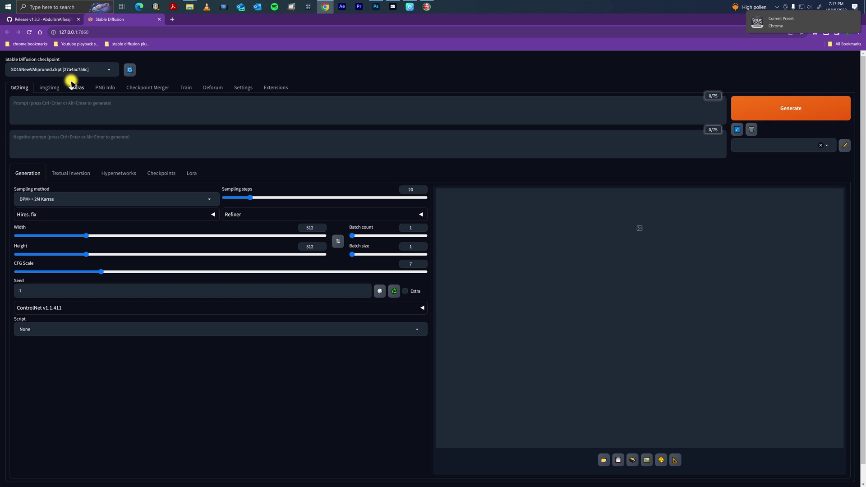
- Check the WebUI checkpoint list, then search Civitai for 'gta' and open GTA5 Artwork Diffusion
left_click(109, 71)
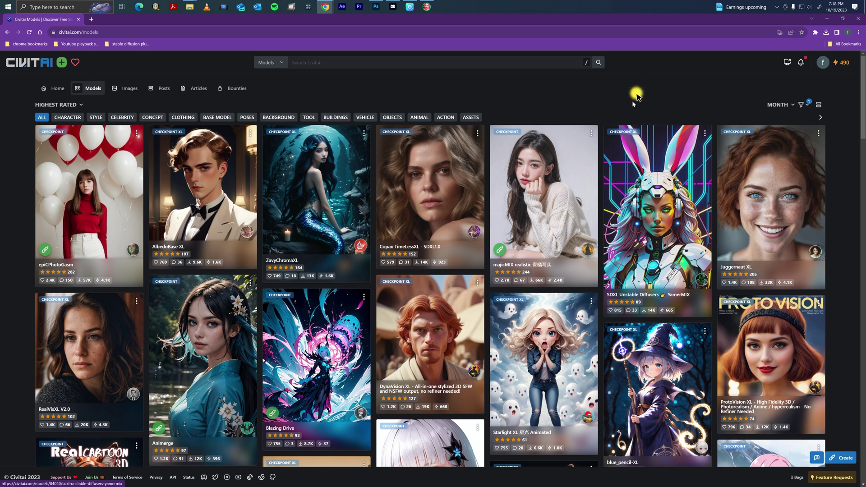
left_click(57, 89)
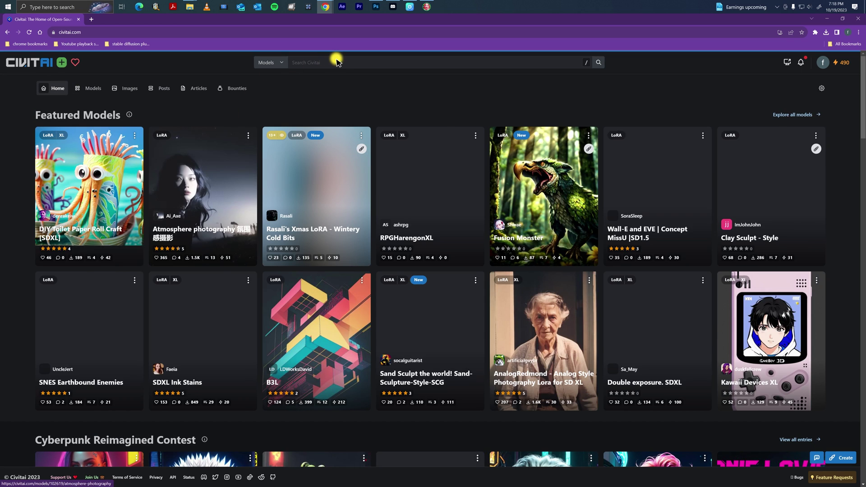
left_click(336, 64)
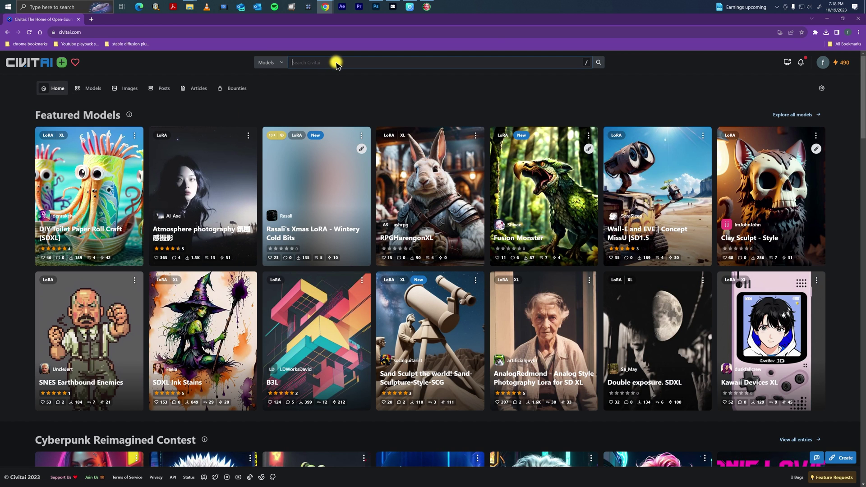
type("gta")
key("Return")
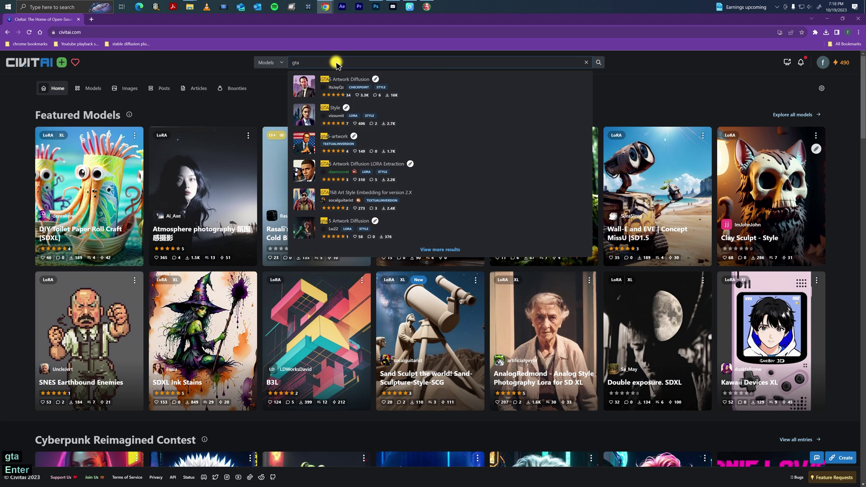
left_click(474, 83)
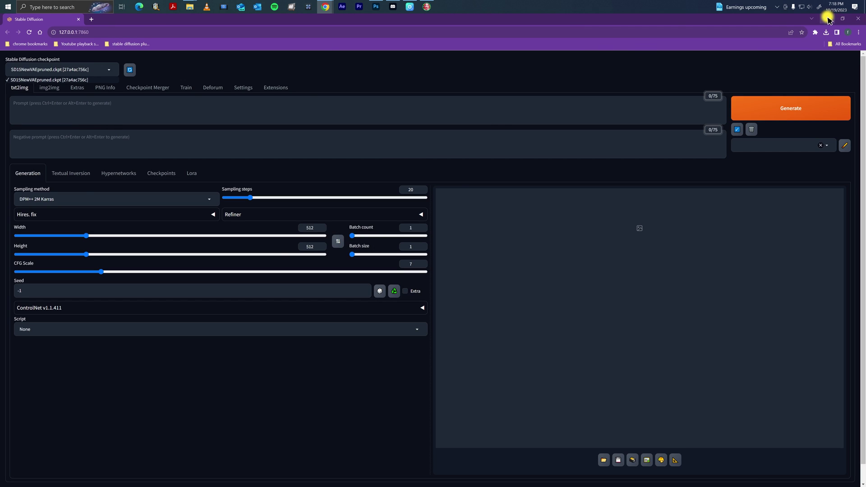
- Copy all 12 checkpoint files from G:'s models folder into stable-diffusion-webui\models\Stable-diffusion
left_click(829, 20)
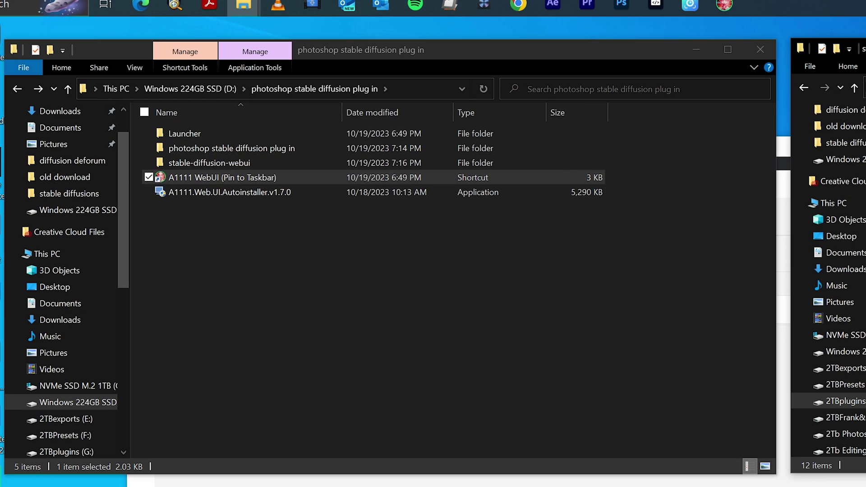
double_click(202, 165)
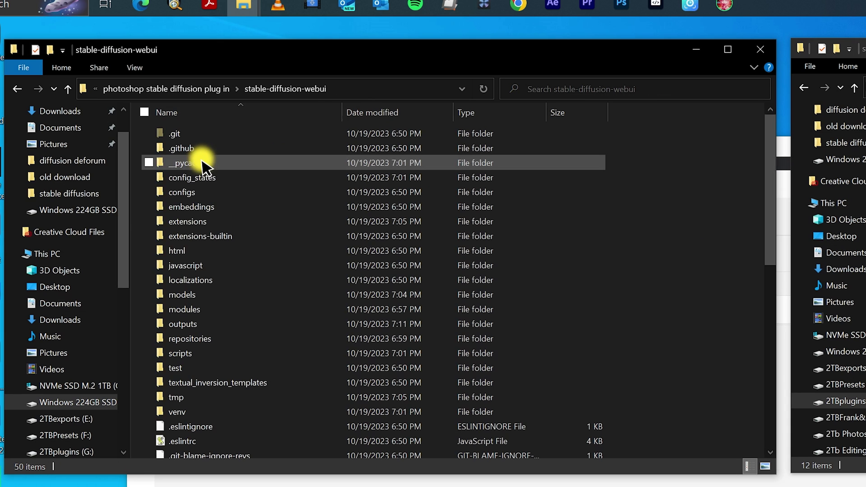
double_click(185, 296)
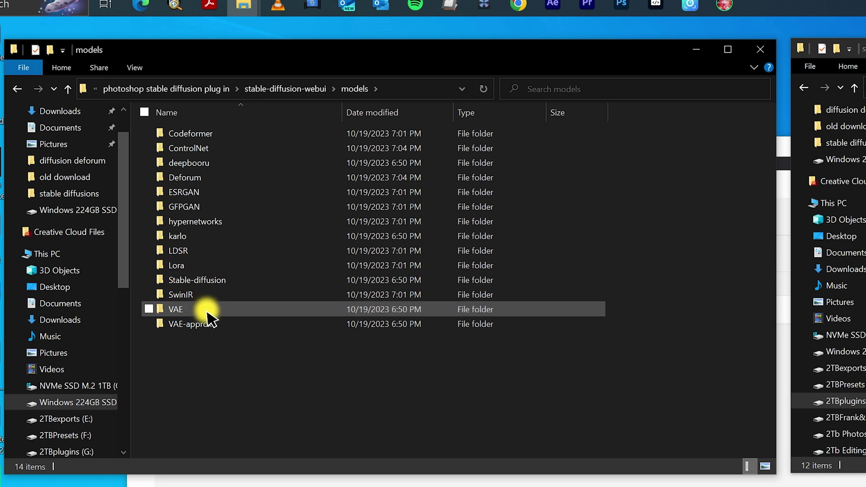
double_click(194, 282)
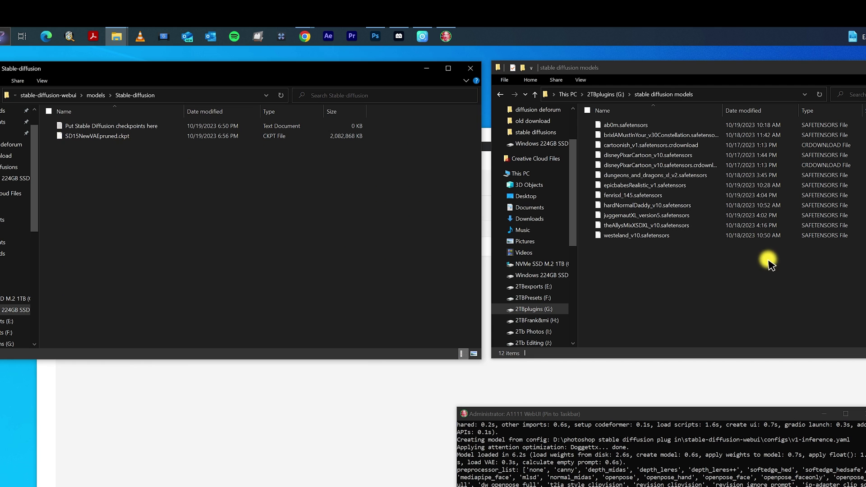
left_click_drag(718, 269, 184, 217)
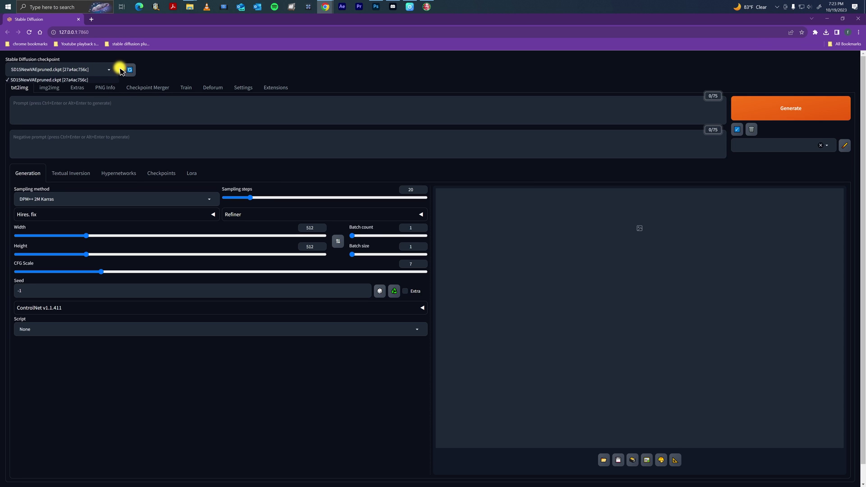
- Reload the checkpoint dropdown and confirm the copied models appear, staying on SD15NewVAEpruned
left_click(129, 70)
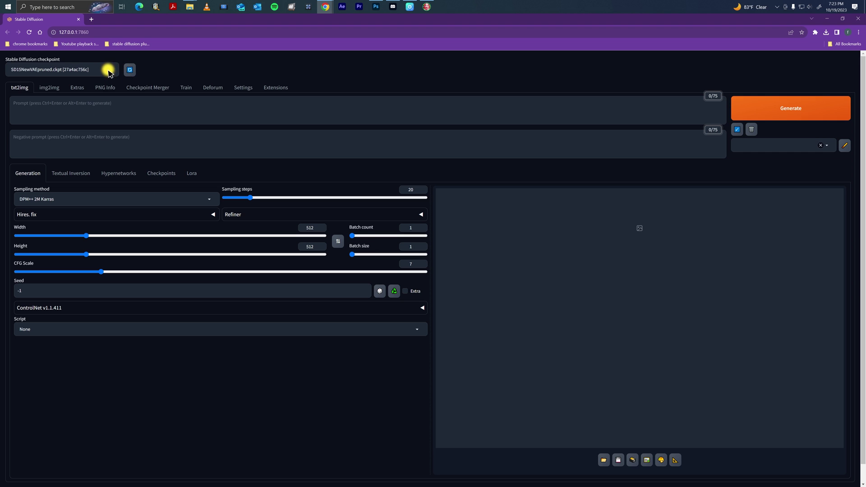
left_click(108, 71)
scroll(52, 115, "down", 1)
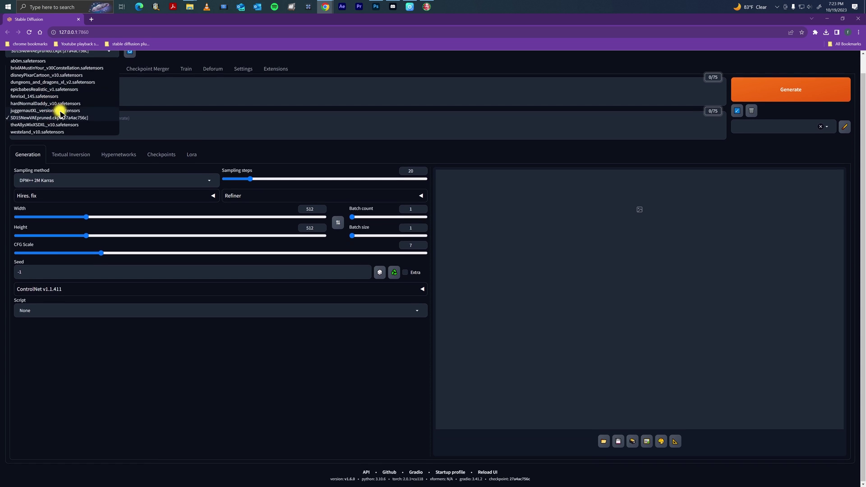
scroll(60, 114, "up", 1)
key("Escape")
- Switch from Chrome back to Photoshop to watch the dog-in-the-rain generation progress
left_click(824, 22)
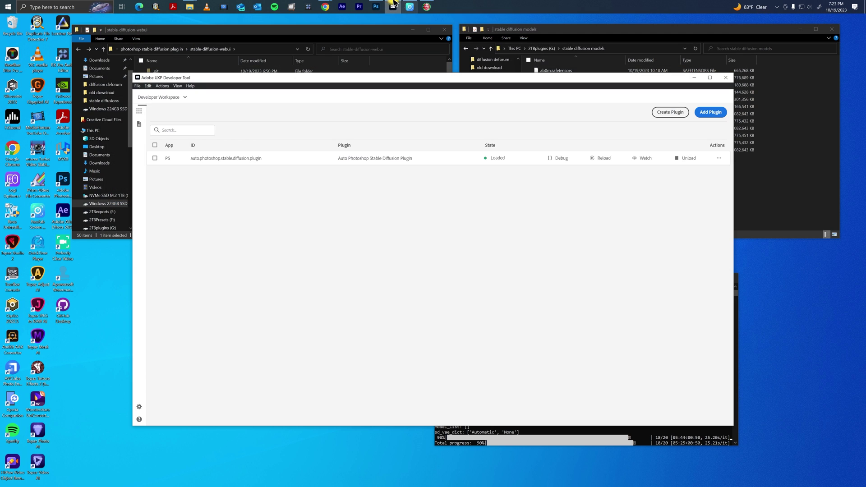
left_click(376, 7)
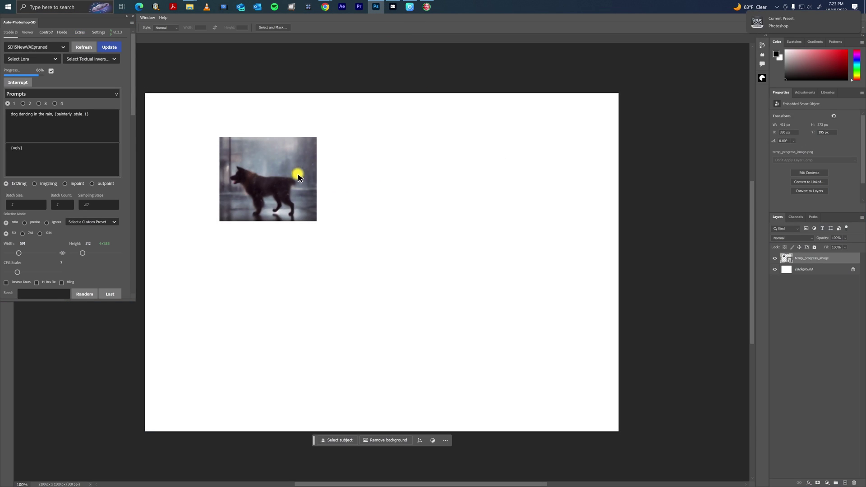